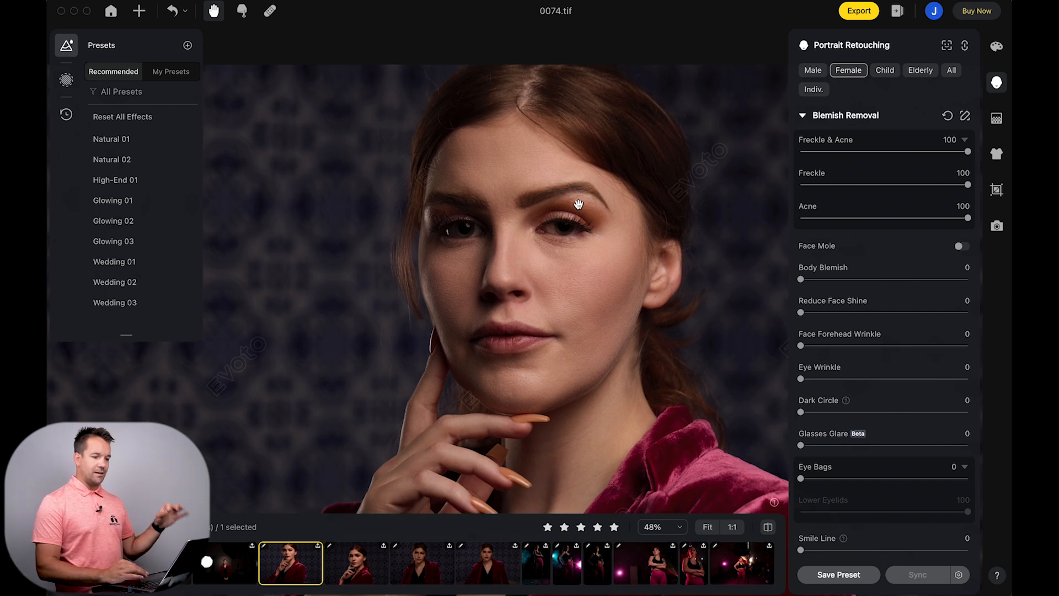
Set Body Blemish removal to 77 for the skin on the hands and chest
{"action": "left_click_drag", "start_coordinate": [607, 377], "coordinate": [606, 111]}
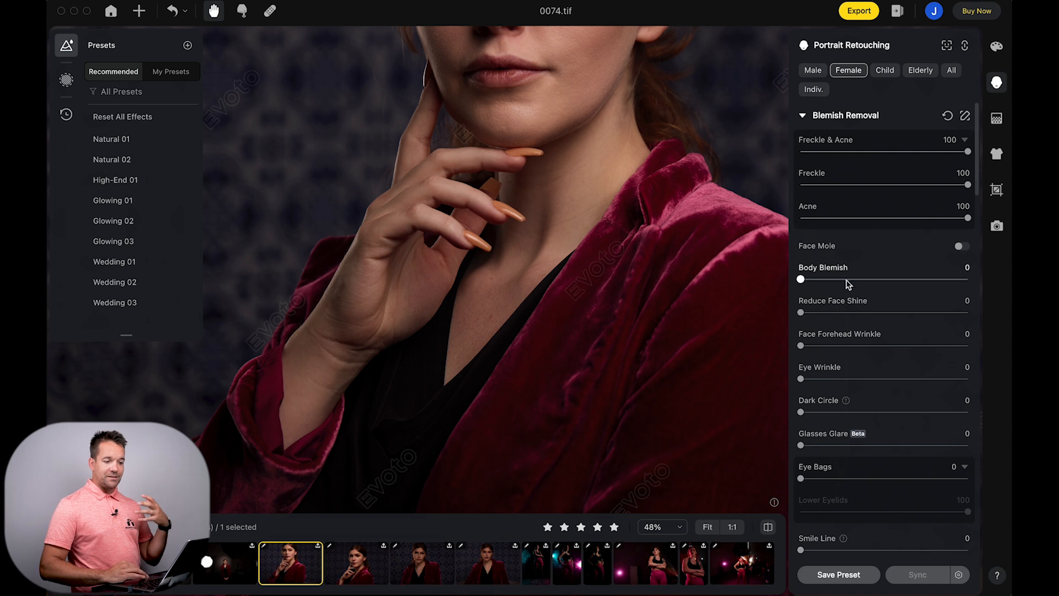
{"action": "left_click", "coordinate": [801, 279]}
{"action": "left_click_drag", "start_coordinate": [801, 279], "coordinate": [929, 279]}
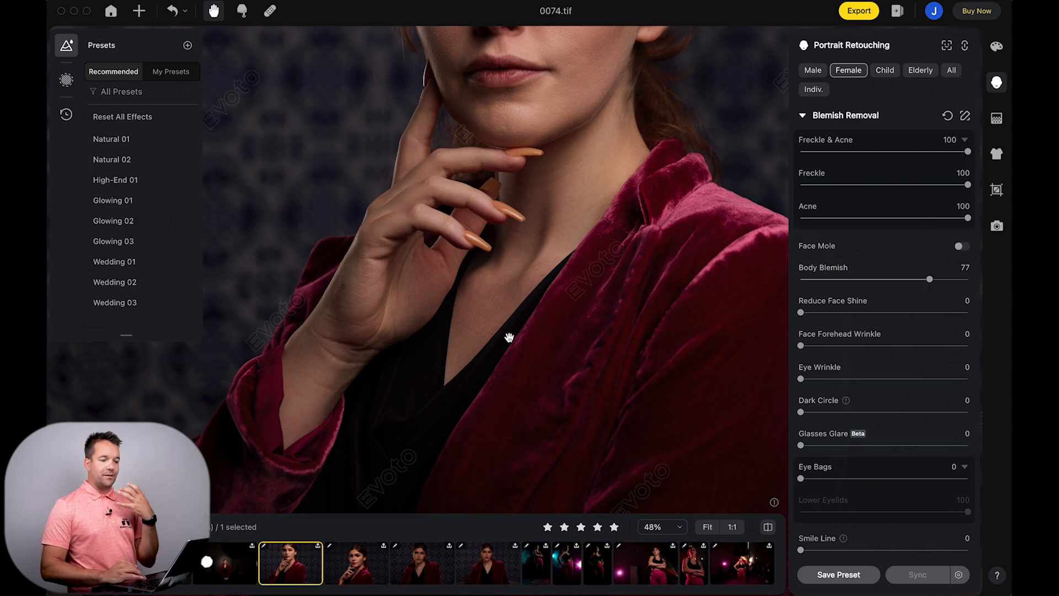
Try restoring the chest mole by erasing the blemish removal mask over that spot with a size 30 brush
{"action": "left_click", "coordinate": [965, 116]}
{"action": "scroll", "coordinate": [495, 352], "scroll_direction": "up", "scroll_amount": 5}
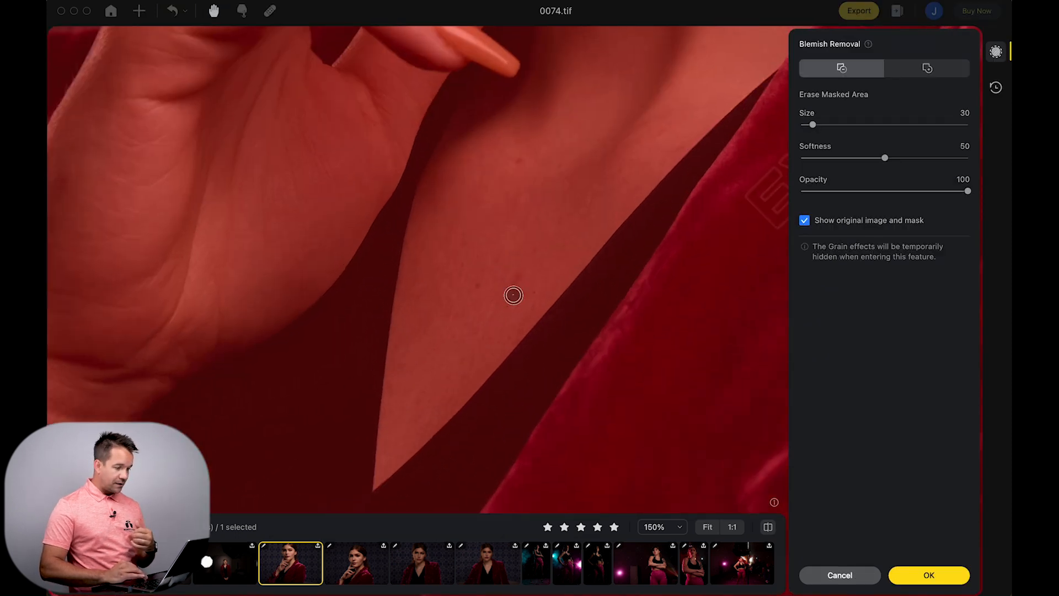
{"action": "left_click", "coordinate": [517, 276]}
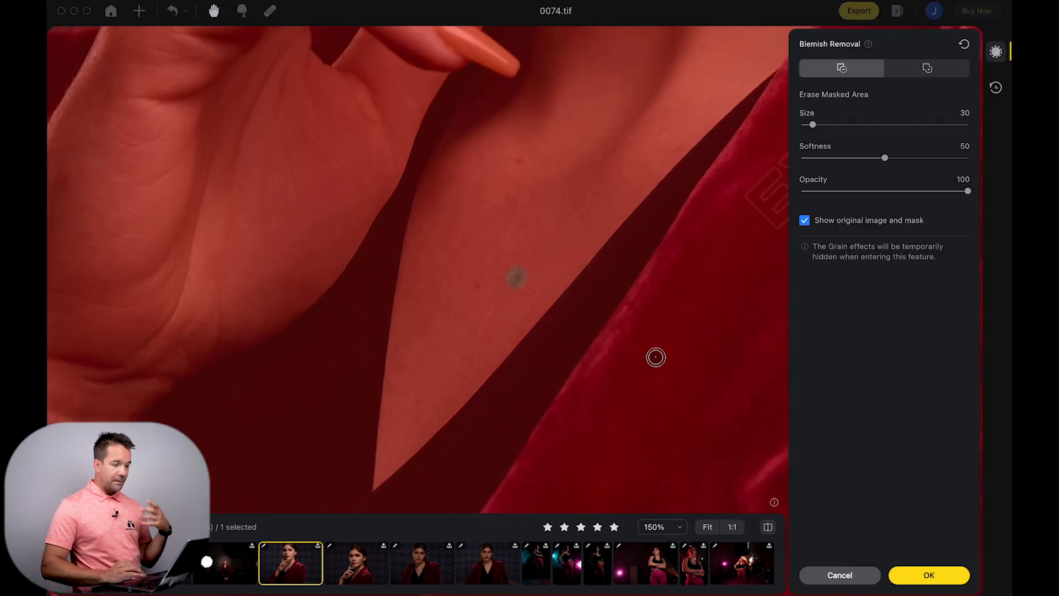
{"action": "left_click", "coordinate": [913, 573]}
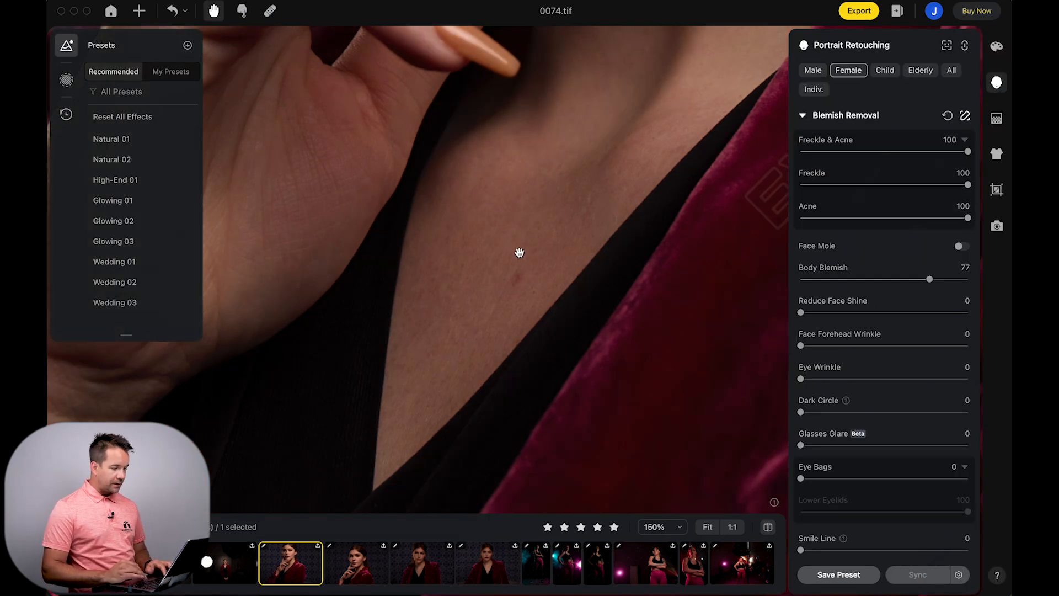
{"action": "key", "text": "super+z"}
{"action": "scroll", "coordinate": [528, 282], "scroll_direction": "down", "scroll_amount": 3}
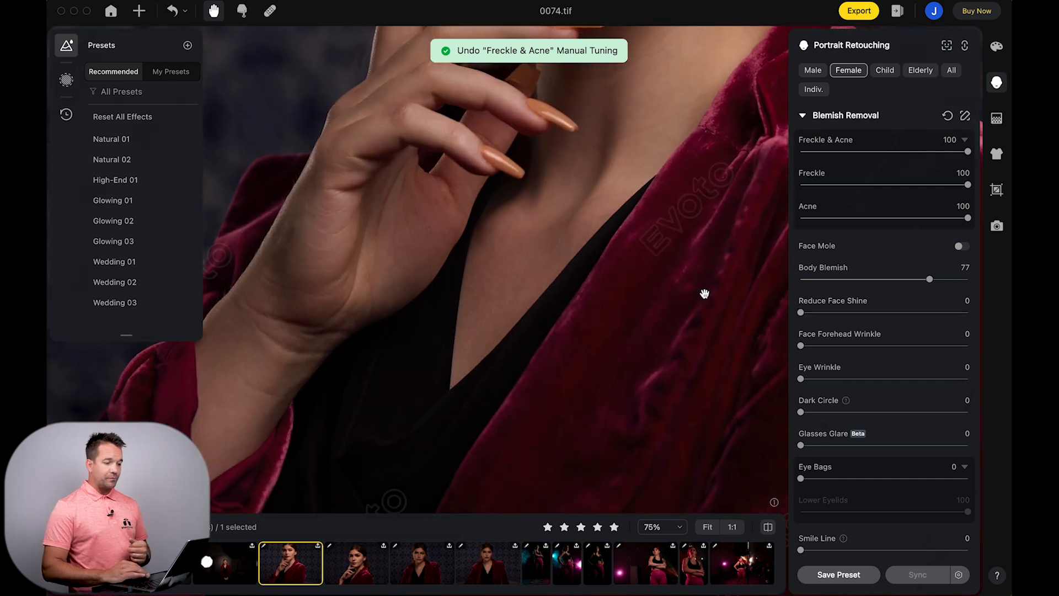
Set Reduce Face Shine to 66 and Face Forehead Wrinkle to 63
{"action": "scroll", "coordinate": [704, 294], "scroll_direction": "down", "scroll_amount": 4}
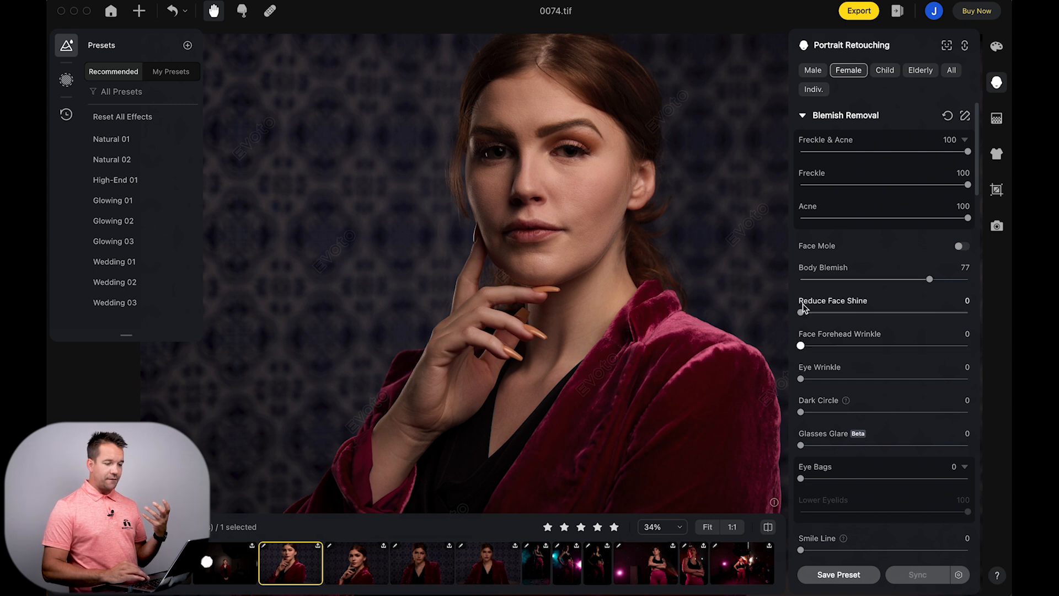
{"action": "left_click_drag", "start_coordinate": [800, 312], "coordinate": [911, 319]}
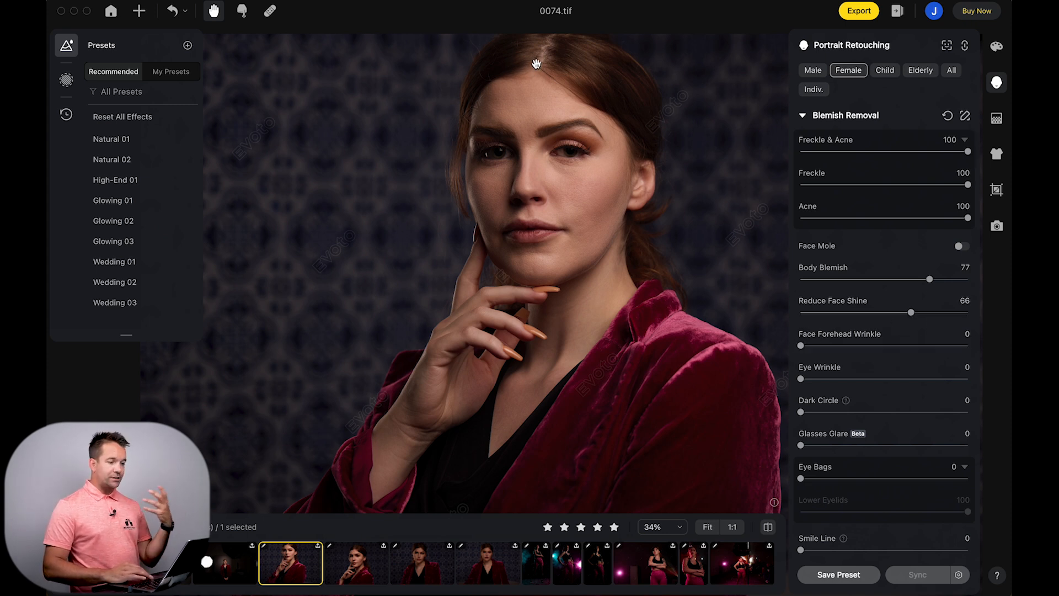
{"action": "scroll", "coordinate": [527, 105], "scroll_direction": "up", "scroll_amount": 5}
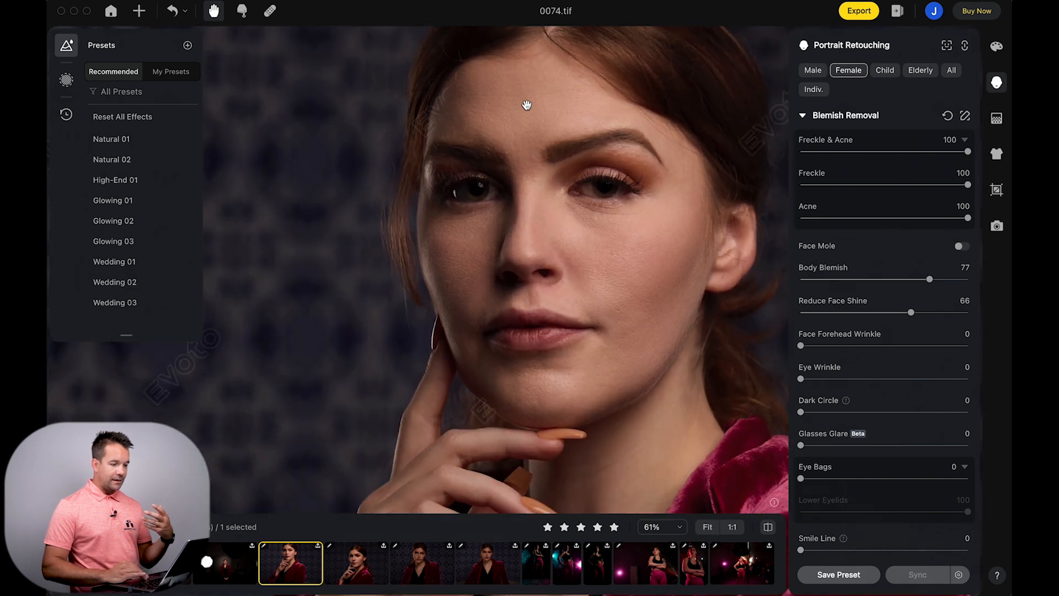
{"action": "left_click_drag", "start_coordinate": [800, 345], "coordinate": [905, 364]}
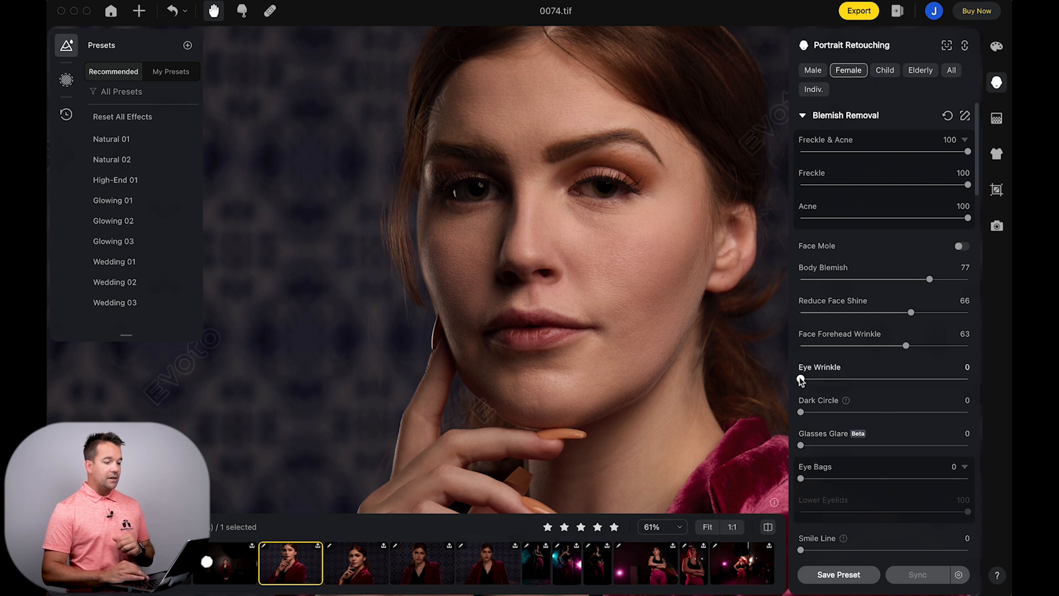
Set Eye Wrinkle to 100, compare the under-eye area with the original, and set Dark Circle to 85
{"action": "left_click_drag", "start_coordinate": [801, 380], "coordinate": [977, 381]}
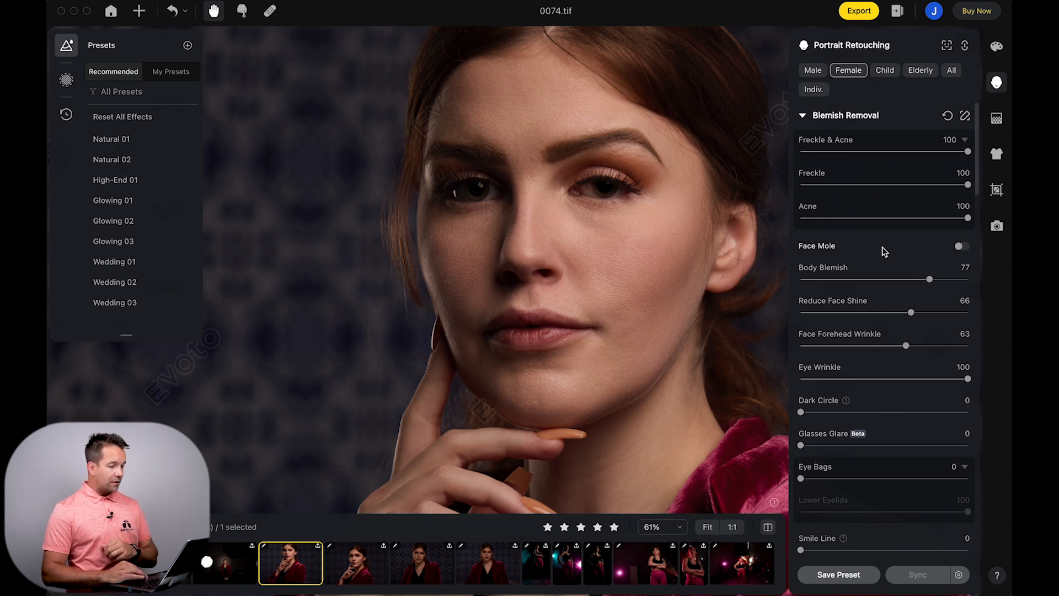
{"action": "scroll", "coordinate": [605, 200], "scroll_direction": "up", "scroll_amount": 5}
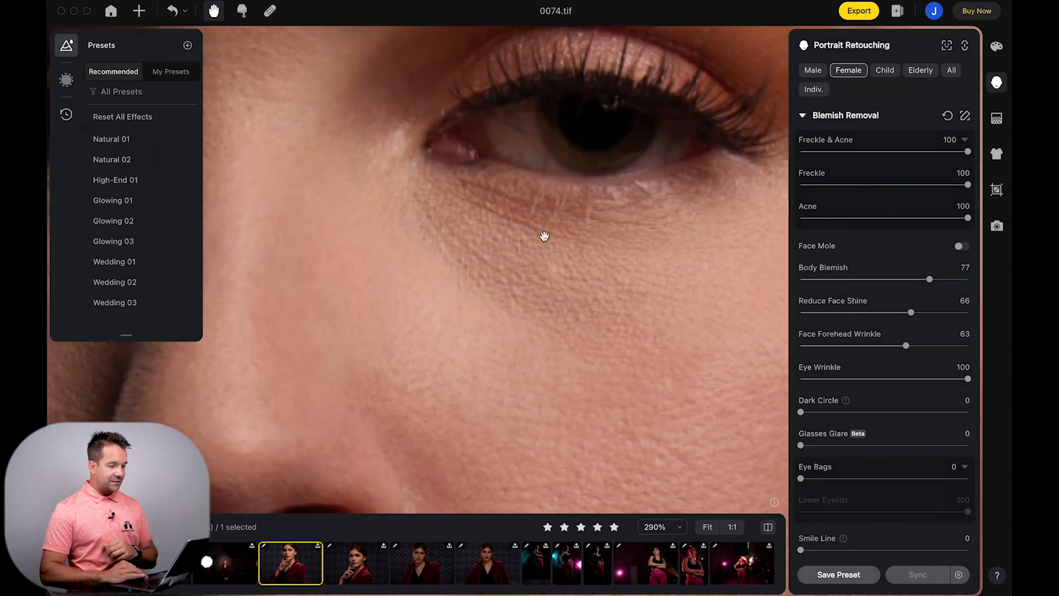
{"action": "left_click", "coordinate": [767, 528]}
{"action": "left_click", "coordinate": [767, 528]}
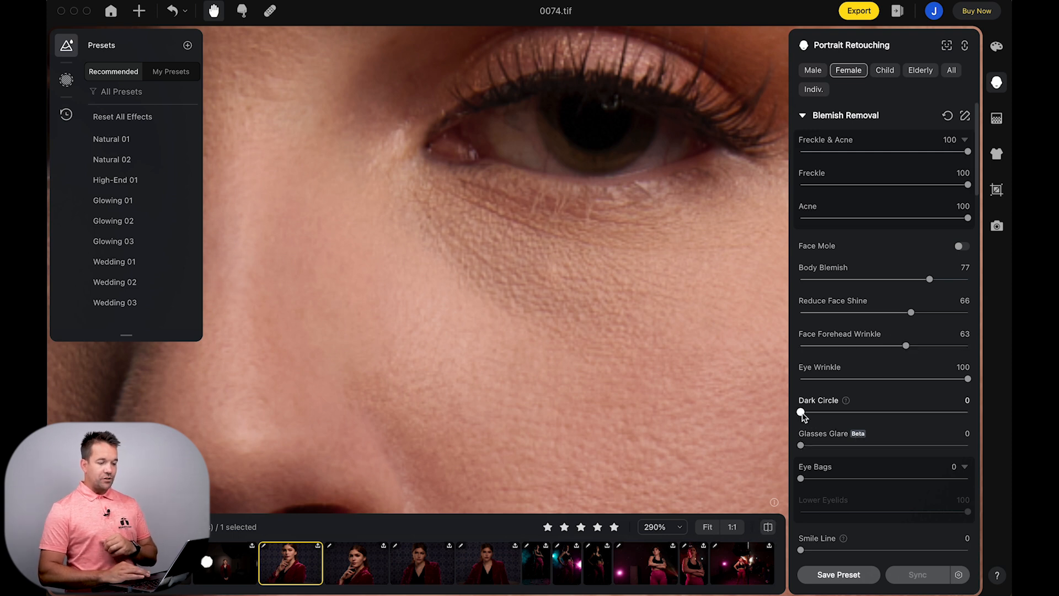
{"action": "left_click_drag", "start_coordinate": [801, 413], "coordinate": [944, 432]}
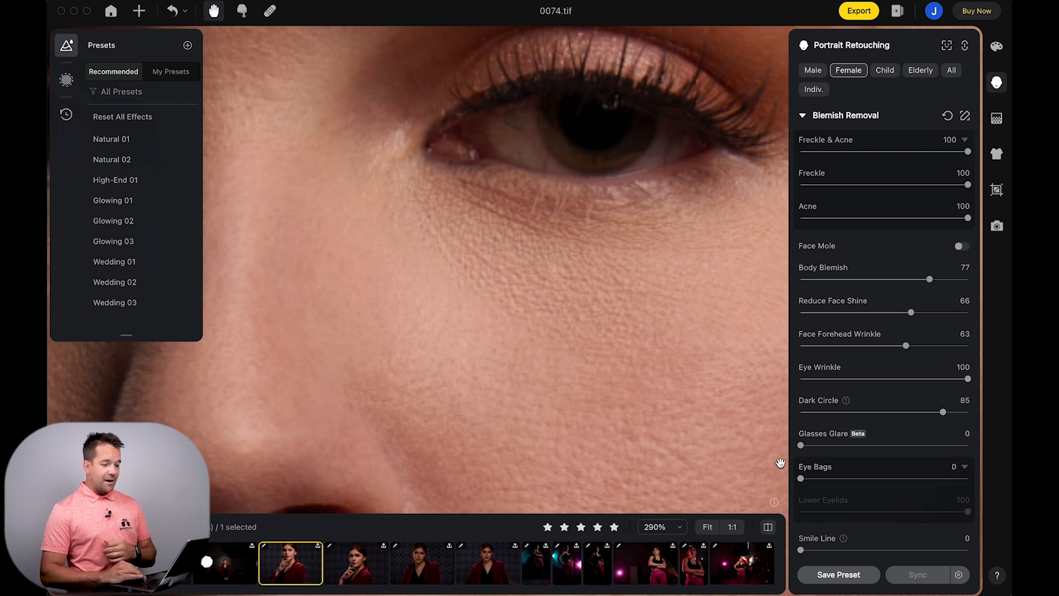
Reduce the eye bags by setting Eye Bags to 74, with Lower Eyelids at 100
{"action": "scroll", "coordinate": [656, 383], "scroll_direction": "down", "scroll_amount": 3}
{"action": "left_click_drag", "start_coordinate": [656, 383], "coordinate": [624, 383]}
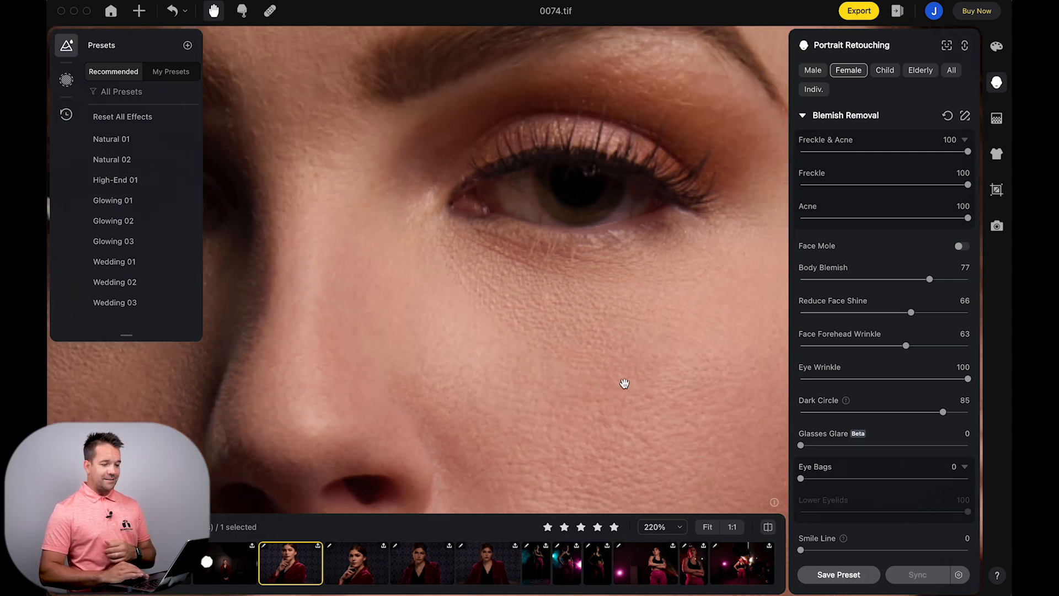
{"action": "left_click_drag", "start_coordinate": [800, 478], "coordinate": [916, 480]}
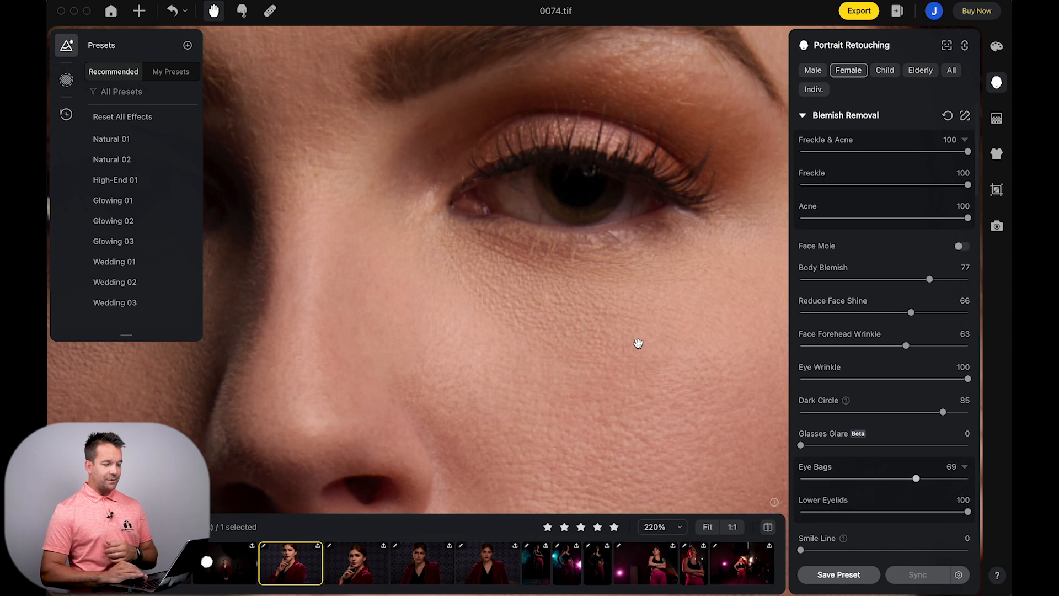
{"action": "scroll", "coordinate": [637, 346], "scroll_direction": "down", "scroll_amount": 5}
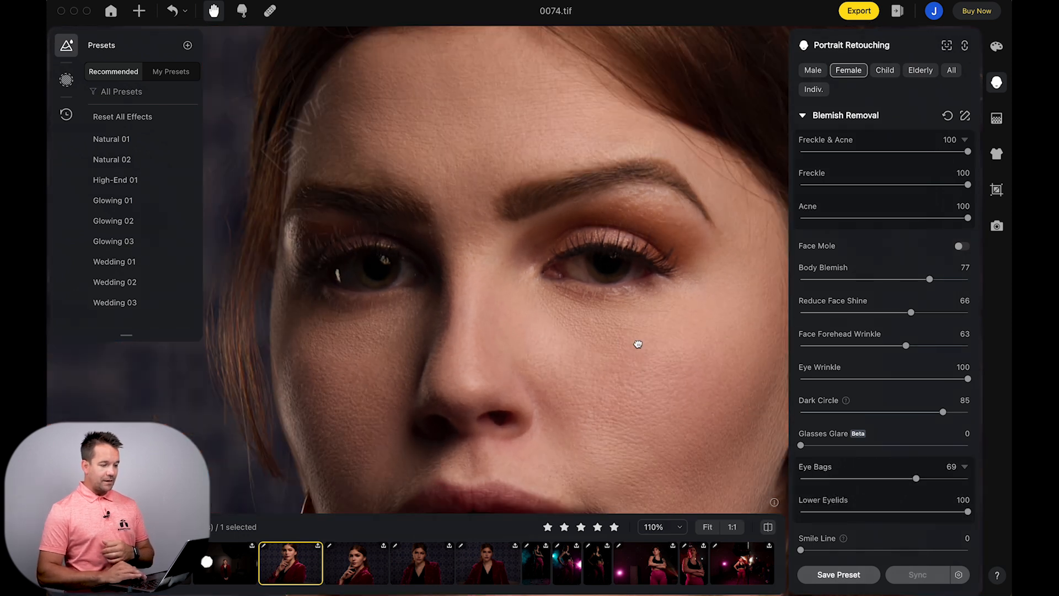
{"action": "left_click_drag", "start_coordinate": [639, 344], "coordinate": [665, 343]}
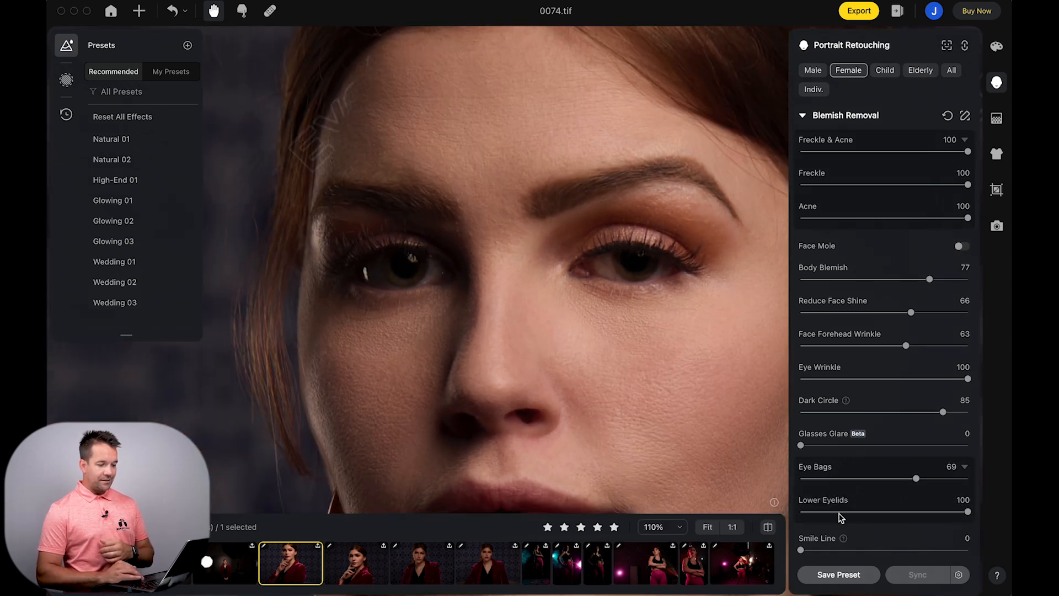
{"action": "left_click_drag", "start_coordinate": [916, 480], "coordinate": [924, 478]}
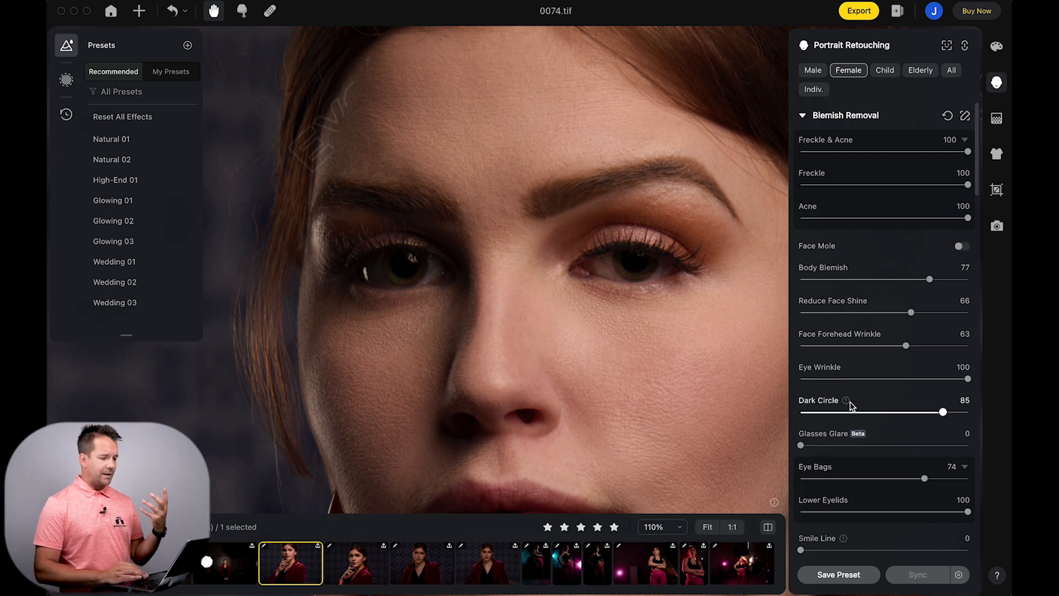
Soften the smile lines by setting Smile Line to 63
{"action": "scroll", "coordinate": [835, 436], "scroll_direction": "down", "scroll_amount": 2}
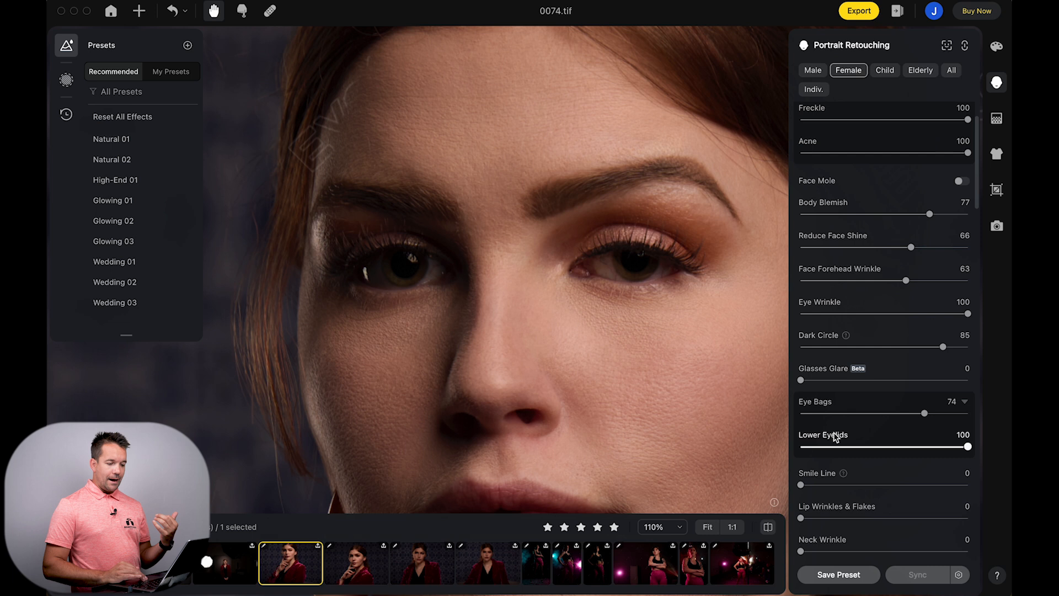
{"action": "scroll", "coordinate": [835, 437], "scroll_direction": "down", "scroll_amount": 1}
{"action": "left_click_drag", "start_coordinate": [801, 442], "coordinate": [905, 469]}
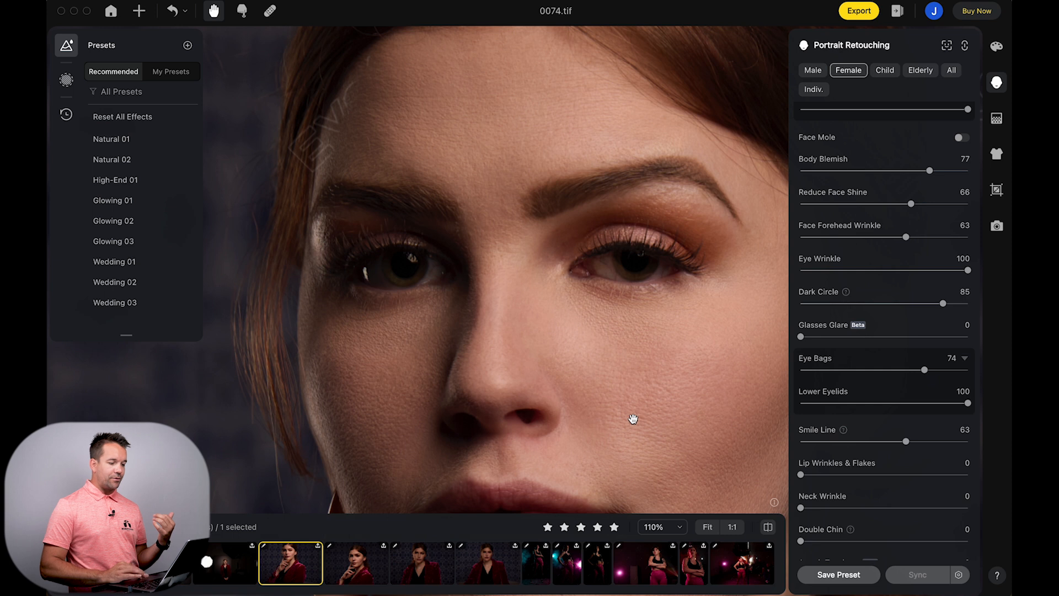
{"action": "left_click_drag", "start_coordinate": [633, 420], "coordinate": [567, 322]}
{"action": "scroll", "coordinate": [844, 481], "scroll_direction": "down", "scroll_amount": 1}
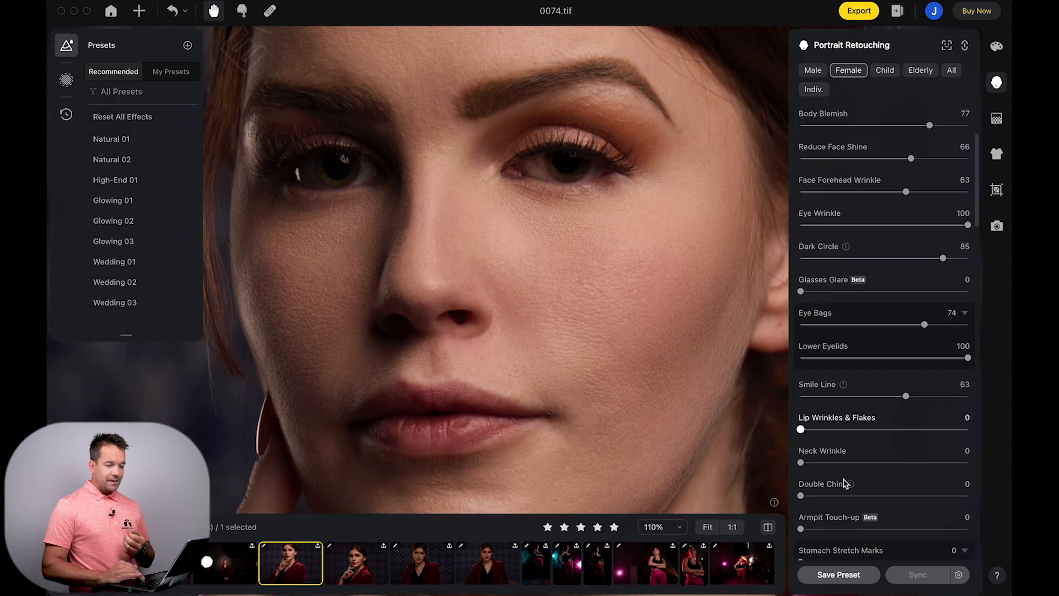
Smooth the lips by setting Lip Wrinkles & Flakes to 76
{"action": "scroll", "coordinate": [574, 362], "scroll_direction": "down", "scroll_amount": 8}
{"action": "left_click_drag", "start_coordinate": [574, 361], "coordinate": [543, 280]}
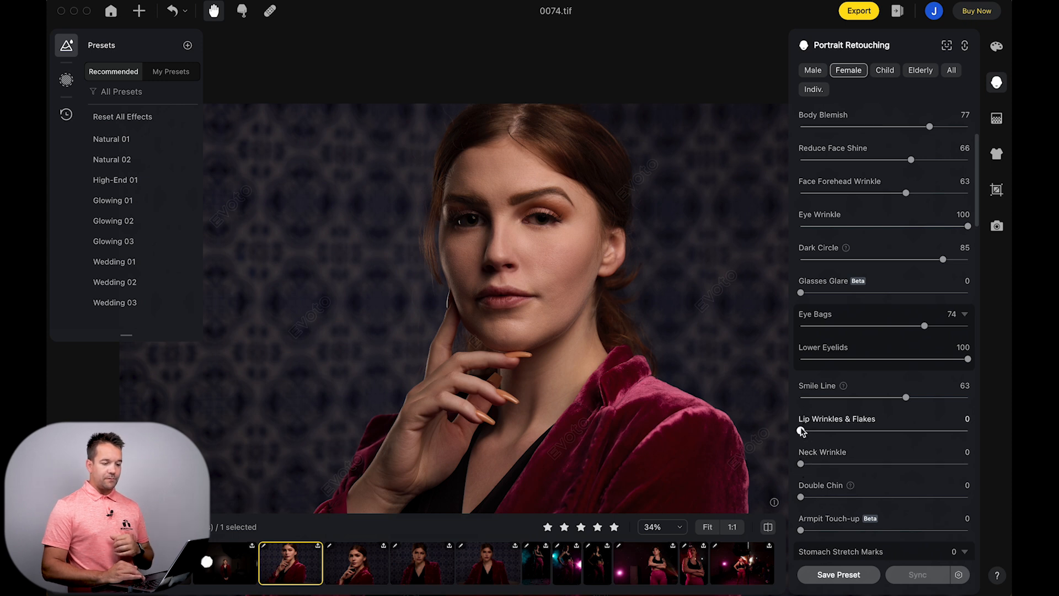
{"action": "scroll", "coordinate": [508, 295], "scroll_direction": "up", "scroll_amount": 5}
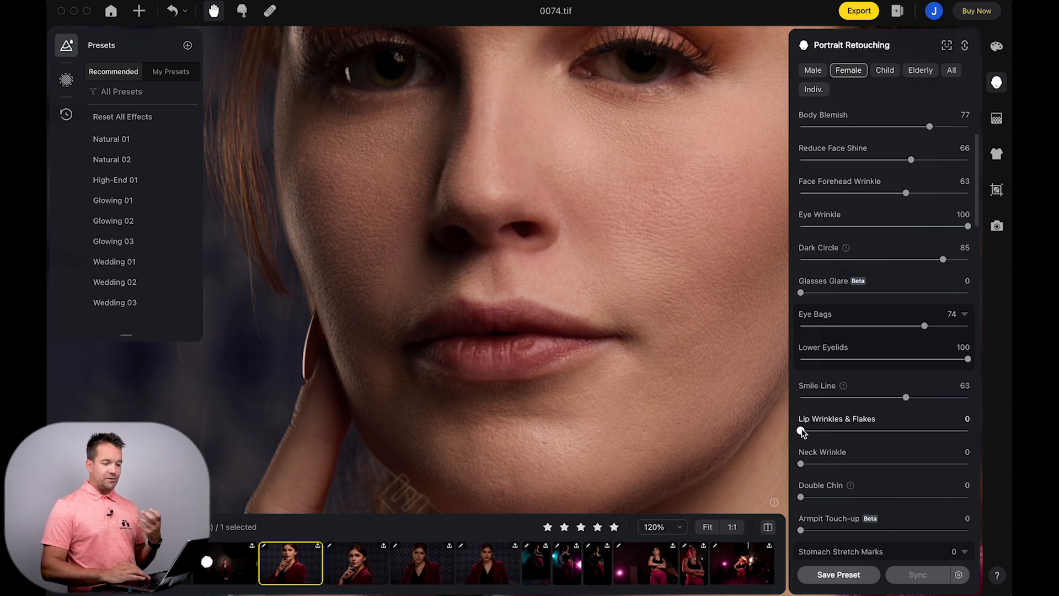
{"action": "left_click_drag", "start_coordinate": [806, 432], "coordinate": [968, 431]}
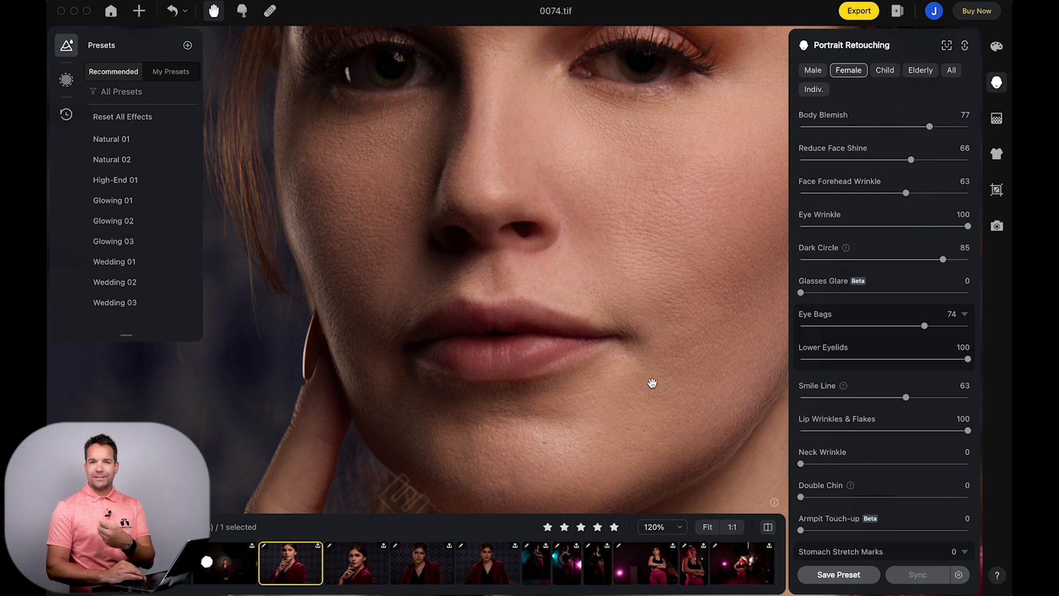
{"action": "left_click_drag", "start_coordinate": [968, 436], "coordinate": [927, 435]}
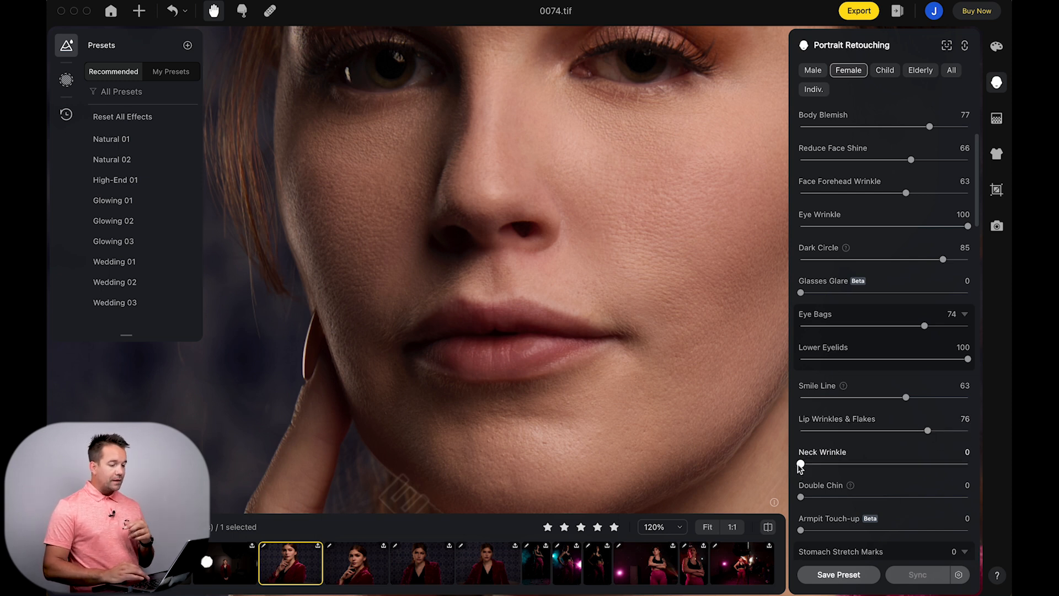
Set Neck Wrinkle to 100 and check the neck in the portrait
{"action": "left_click_drag", "start_coordinate": [704, 437], "coordinate": [603, 274]}
{"action": "left_click_drag", "start_coordinate": [801, 464], "coordinate": [987, 466]}
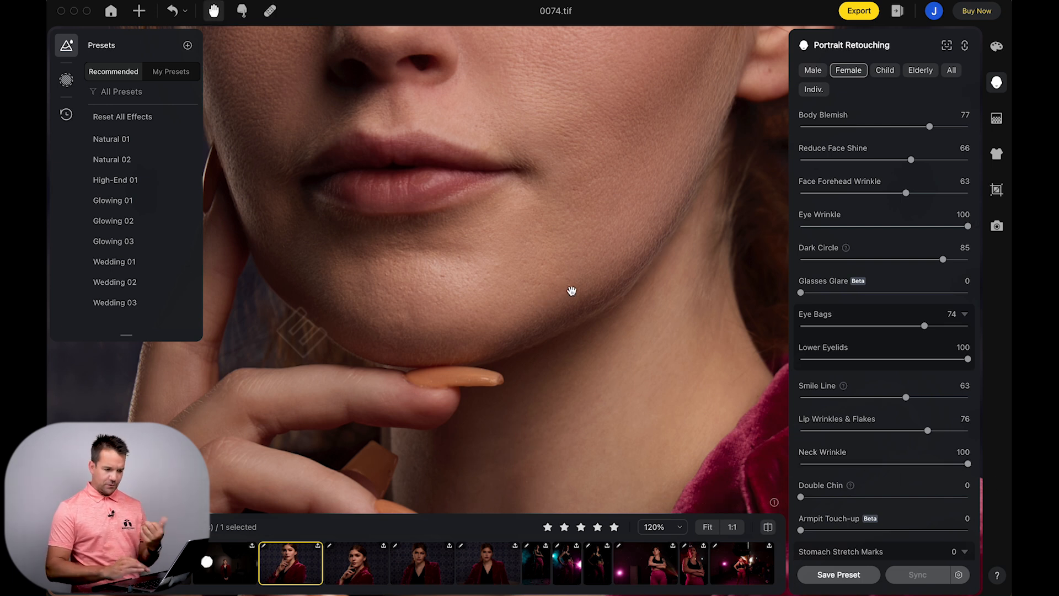
{"action": "scroll", "coordinate": [647, 337], "scroll_direction": "down", "scroll_amount": 5}
{"action": "scroll", "coordinate": [885, 513], "scroll_direction": "down", "scroll_amount": 4}
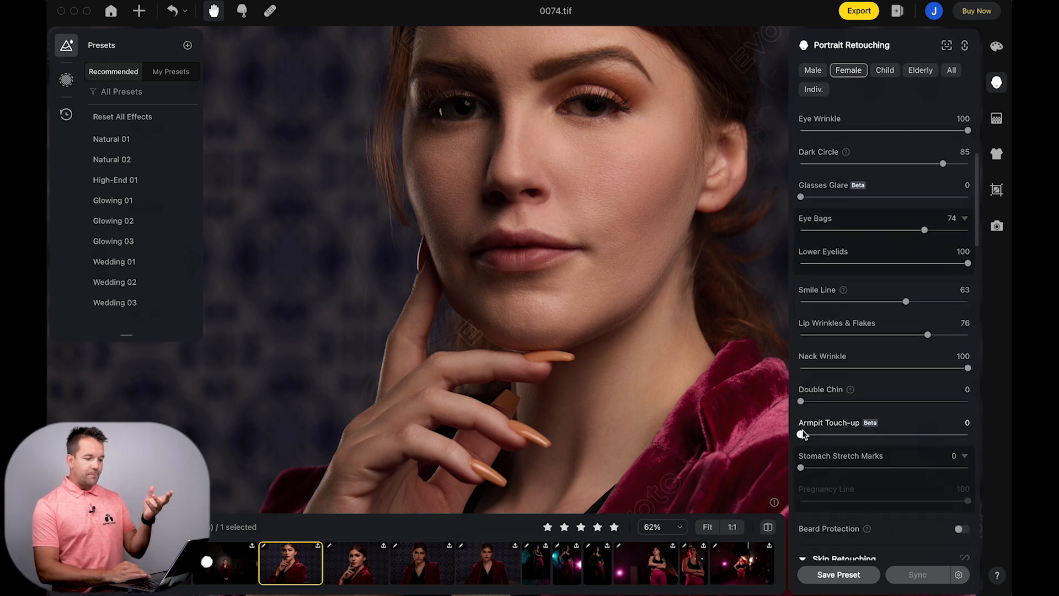
Set Smooth Face Skin (Dodge & Burn) to 52 in Skin Retouching and check the face
{"action": "scroll", "coordinate": [638, 254], "scroll_direction": "down", "scroll_amount": 3}
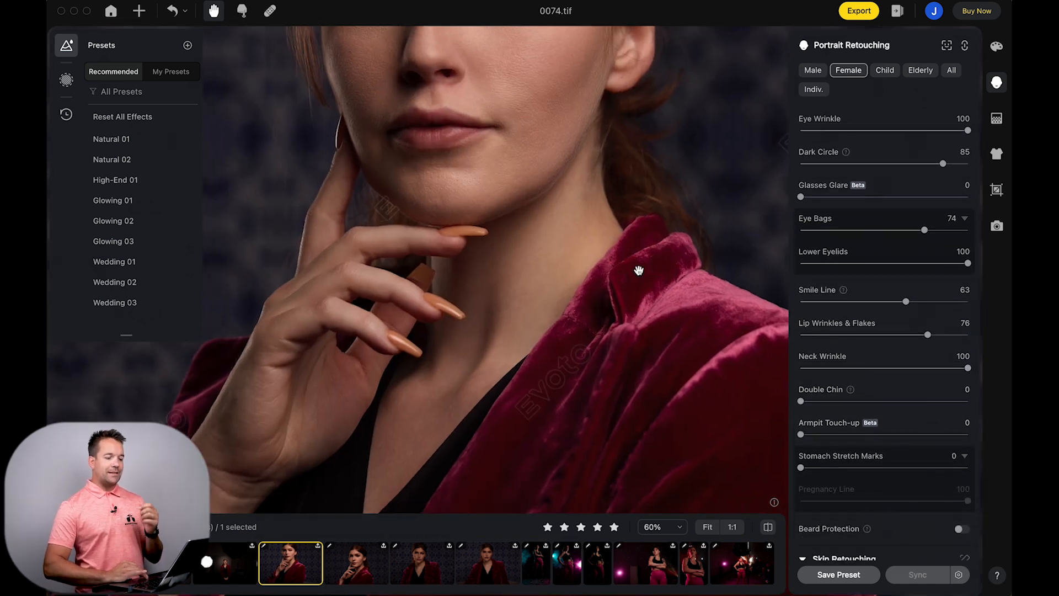
{"action": "scroll", "coordinate": [638, 270], "scroll_direction": "down", "scroll_amount": 1}
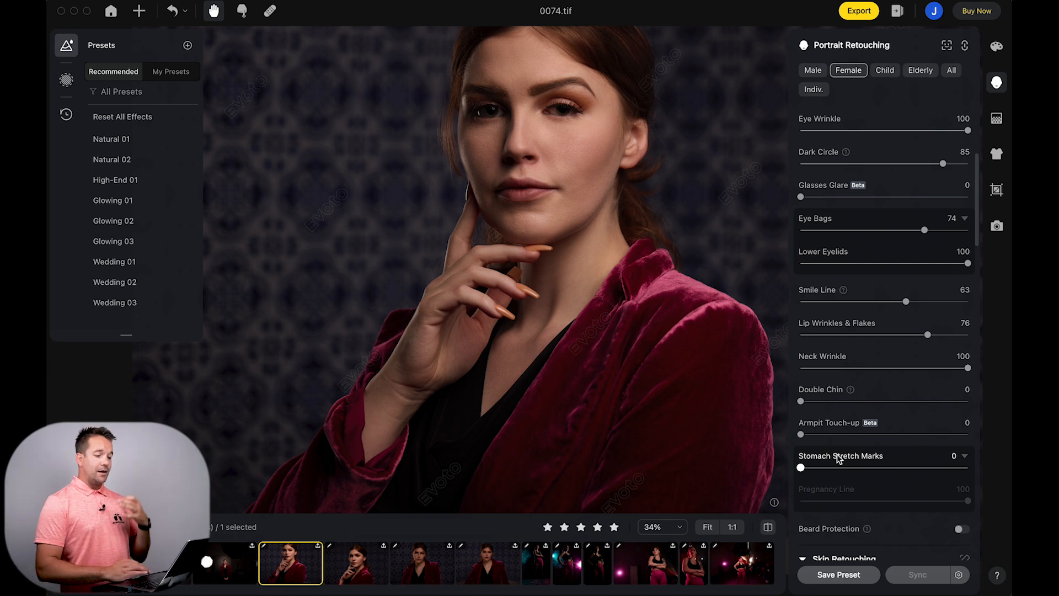
{"action": "scroll", "coordinate": [890, 469], "scroll_direction": "down", "scroll_amount": 1}
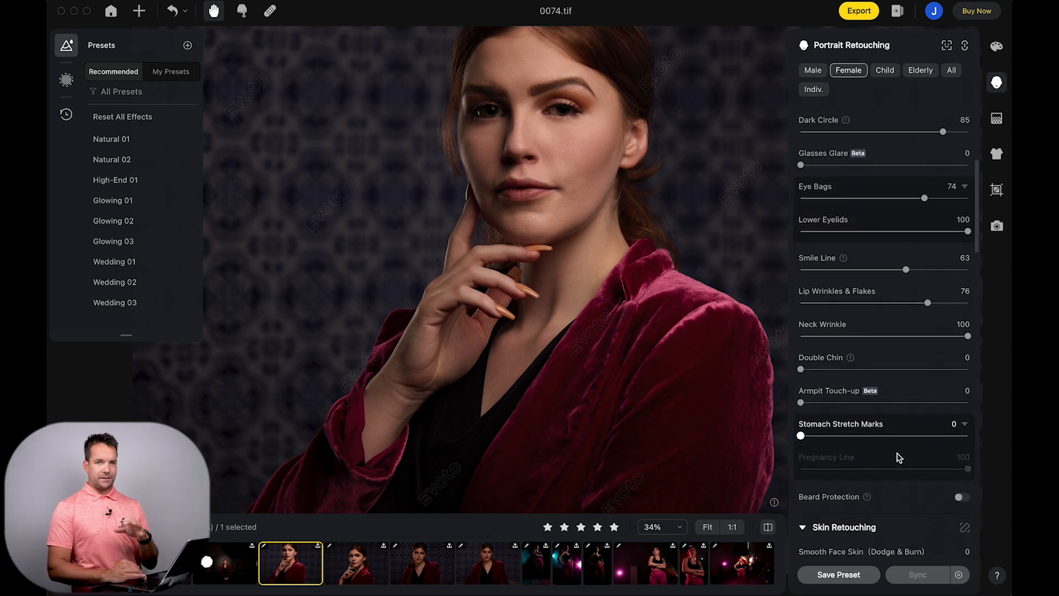
{"action": "scroll", "coordinate": [898, 457], "scroll_direction": "down", "scroll_amount": 3}
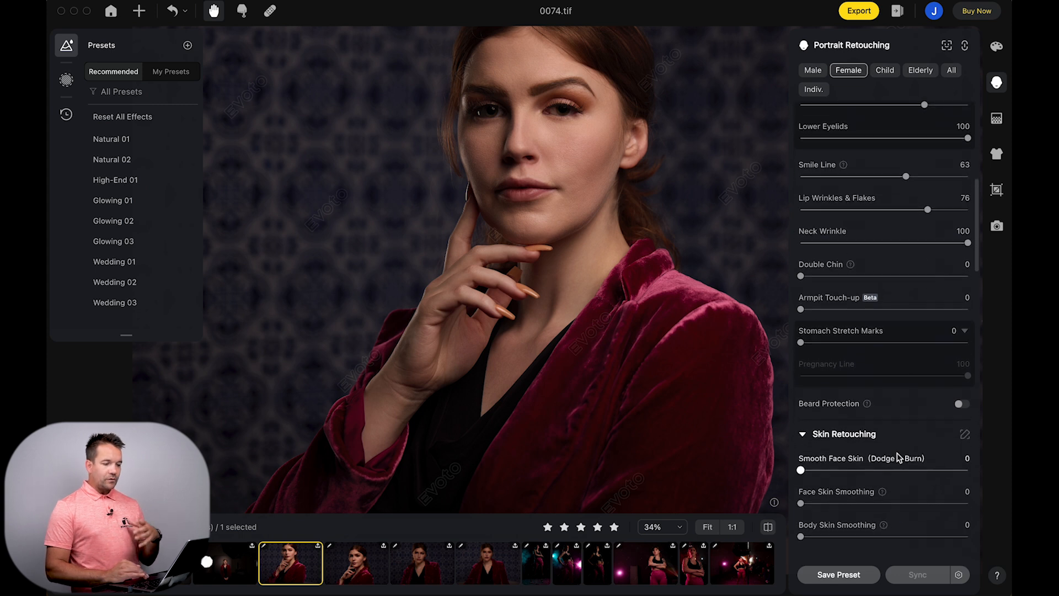
{"action": "scroll", "coordinate": [897, 457], "scroll_direction": "down", "scroll_amount": 4}
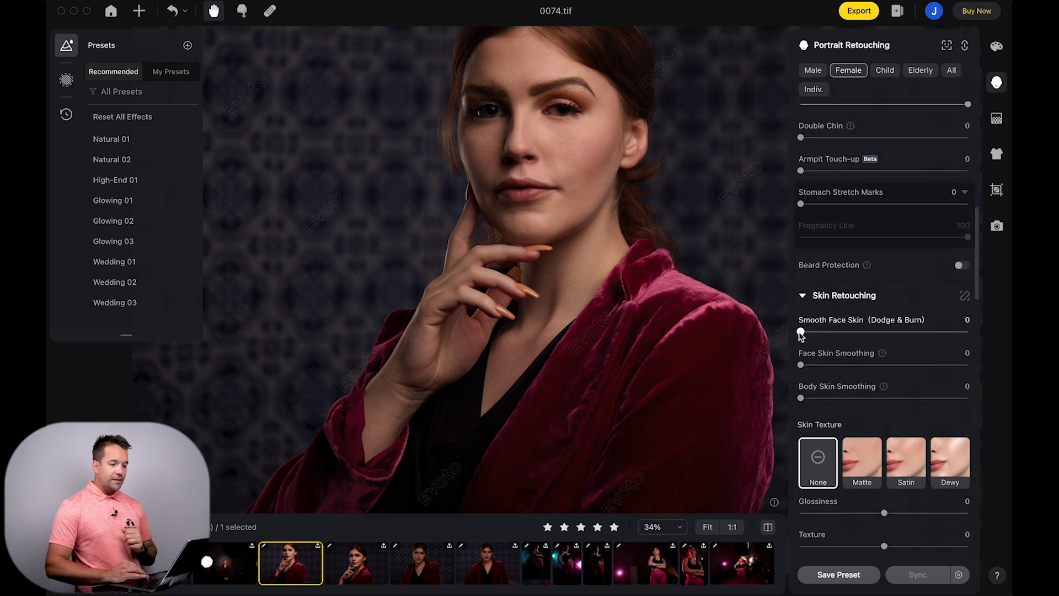
{"action": "left_click_drag", "start_coordinate": [800, 332], "coordinate": [887, 348]}
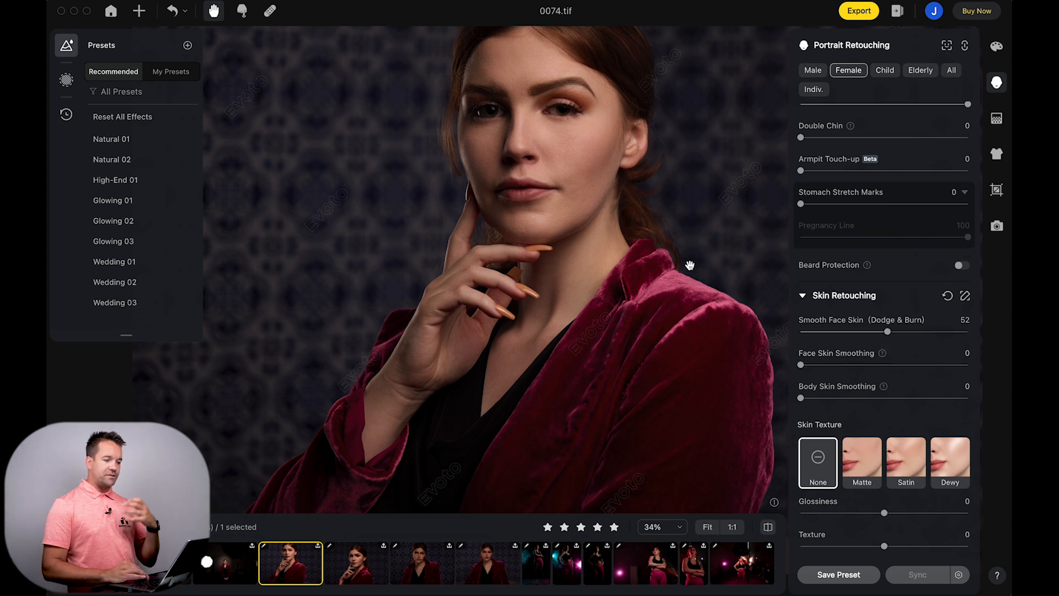
{"action": "left_click_drag", "start_coordinate": [560, 194], "coordinate": [547, 300]}
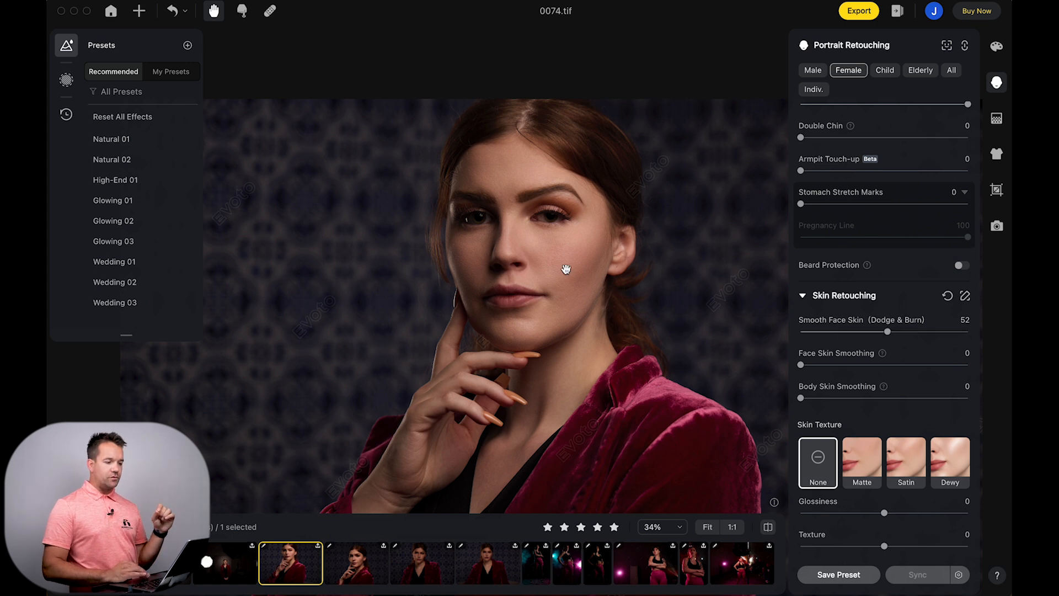
Compare the smoothed face with the original photo up close
{"action": "scroll", "coordinate": [566, 269], "scroll_direction": "up", "scroll_amount": 3}
{"action": "left_click", "coordinate": [770, 530]}
{"action": "left_click", "coordinate": [770, 530]}
Brighten both eyes by setting the Brightness in the Eyes settings to 57
{"action": "scroll", "coordinate": [664, 280], "scroll_direction": "down", "scroll_amount": 1}
{"action": "scroll", "coordinate": [665, 280], "scroll_direction": "down", "scroll_amount": 3}
{"action": "scroll", "coordinate": [900, 367], "scroll_direction": "down", "scroll_amount": 2}
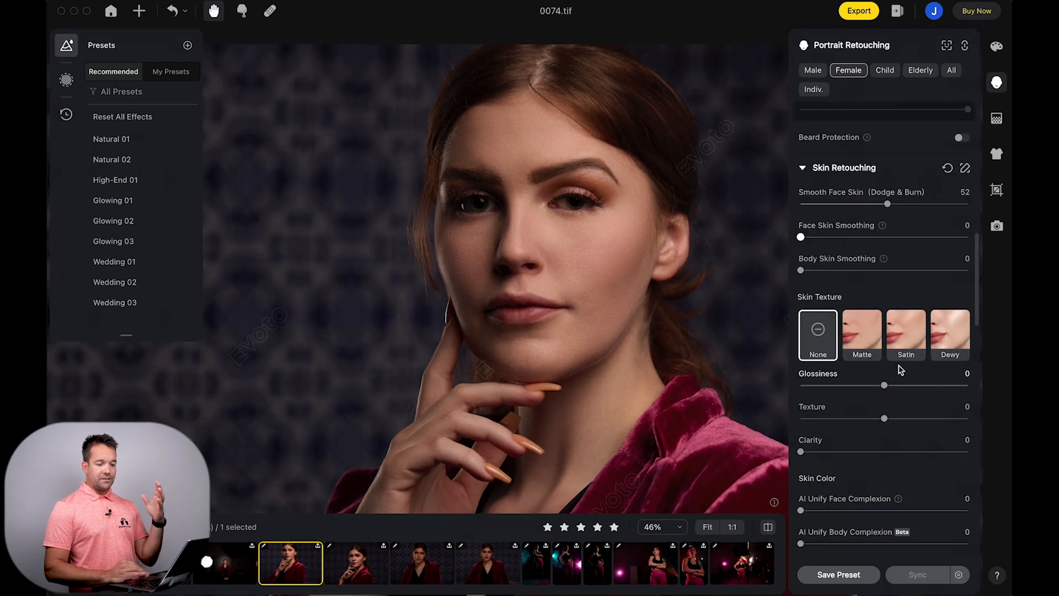
{"action": "scroll", "coordinate": [901, 368], "scroll_direction": "down", "scroll_amount": 5}
{"action": "scroll", "coordinate": [901, 369], "scroll_direction": "down", "scroll_amount": 2}
{"action": "scroll", "coordinate": [901, 368], "scroll_direction": "down", "scroll_amount": 1}
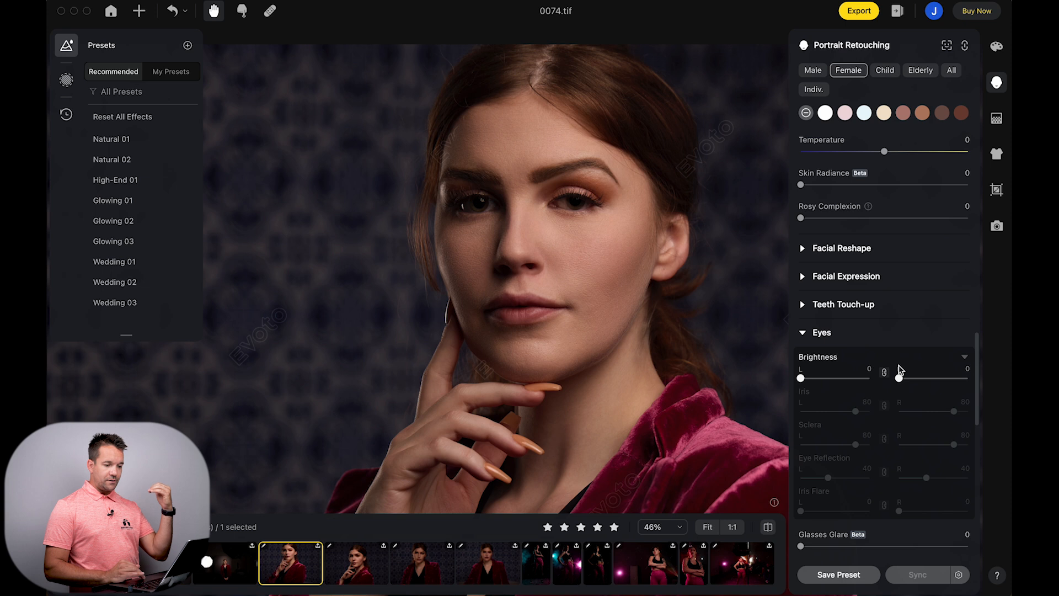
{"action": "left_click_drag", "start_coordinate": [800, 379], "coordinate": [840, 379]}
Refine both eyes by setting Iris Flare to 64, Eye Reflection to 45 and Sclera to 36
{"action": "scroll", "coordinate": [841, 433], "scroll_direction": "down", "scroll_amount": 2}
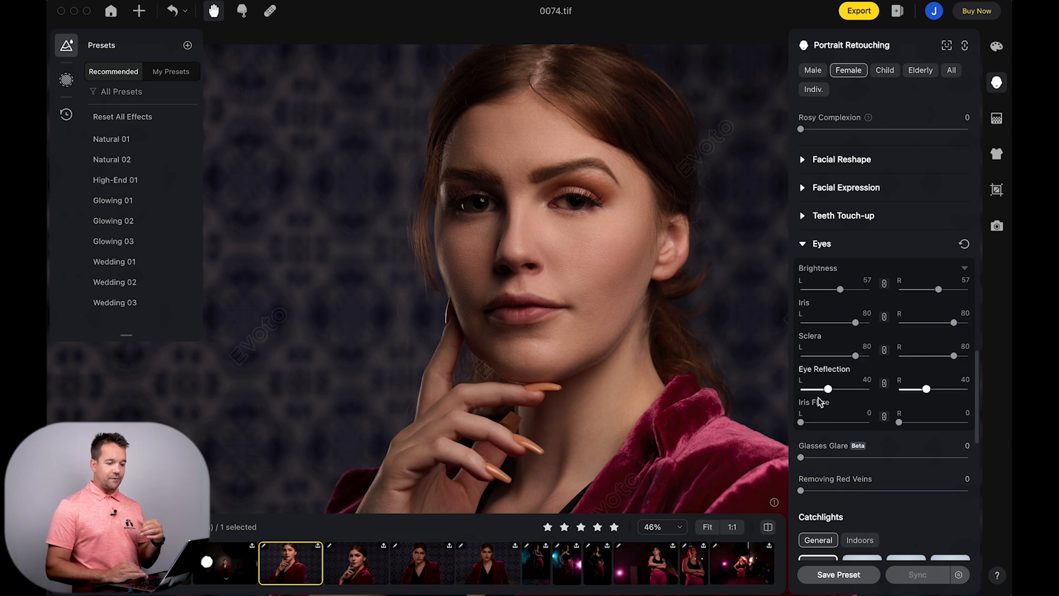
{"action": "left_click_drag", "start_coordinate": [801, 422], "coordinate": [844, 426]}
{"action": "mouse_move", "coordinate": [828, 388]}
{"action": "left_mouse_down"}
{"action": "mouse_move", "coordinate": [844, 386]}
{"action": "mouse_move", "coordinate": [832, 390]}
{"action": "left_mouse_up"}
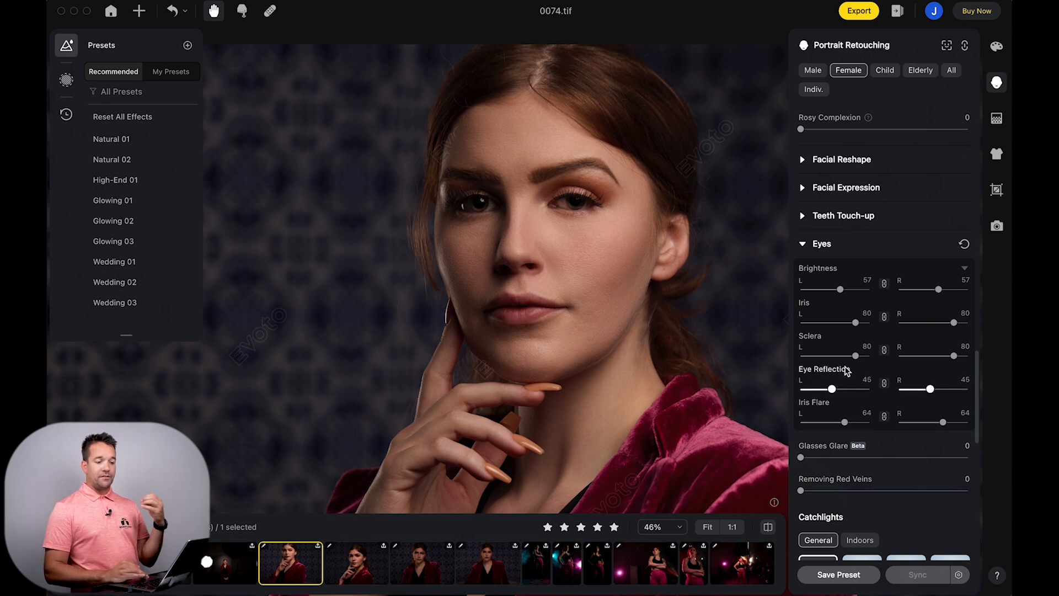
{"action": "left_click_drag", "start_coordinate": [855, 356], "coordinate": [826, 362]}
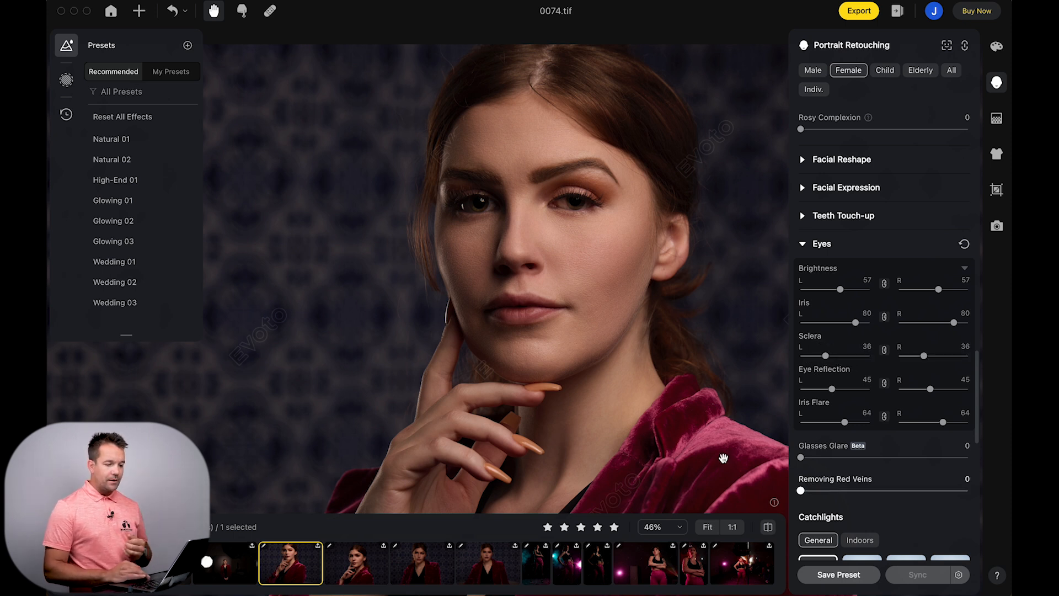
Set Removing Red Veins to 71 and compare the eyes with the original up close
{"action": "scroll", "coordinate": [539, 238], "scroll_direction": "up", "scroll_amount": 3}
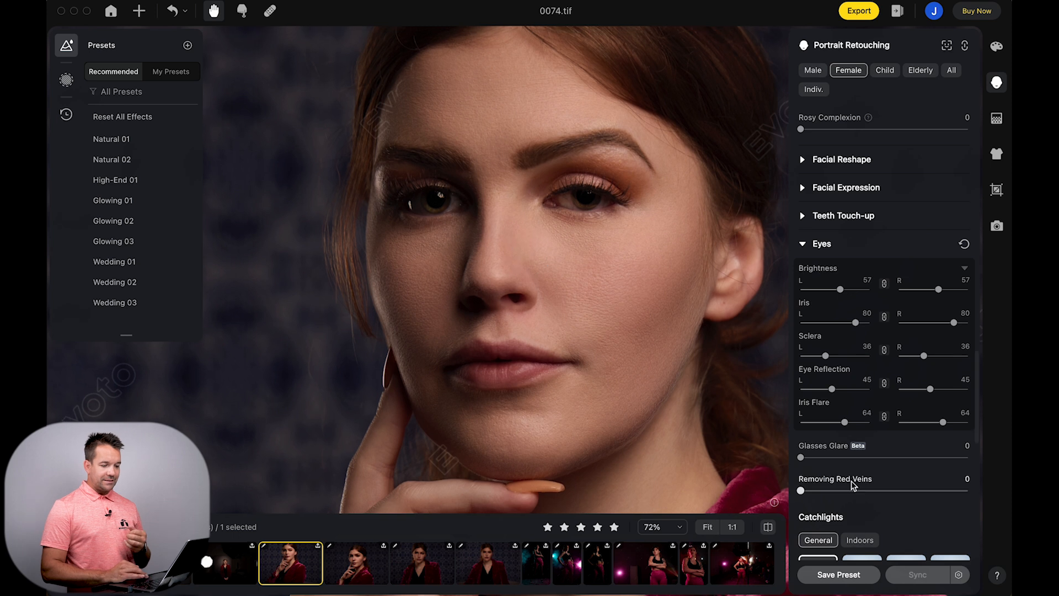
{"action": "left_click_drag", "start_coordinate": [800, 491], "coordinate": [919, 490]}
{"action": "scroll", "coordinate": [568, 202], "scroll_direction": "up", "scroll_amount": 5}
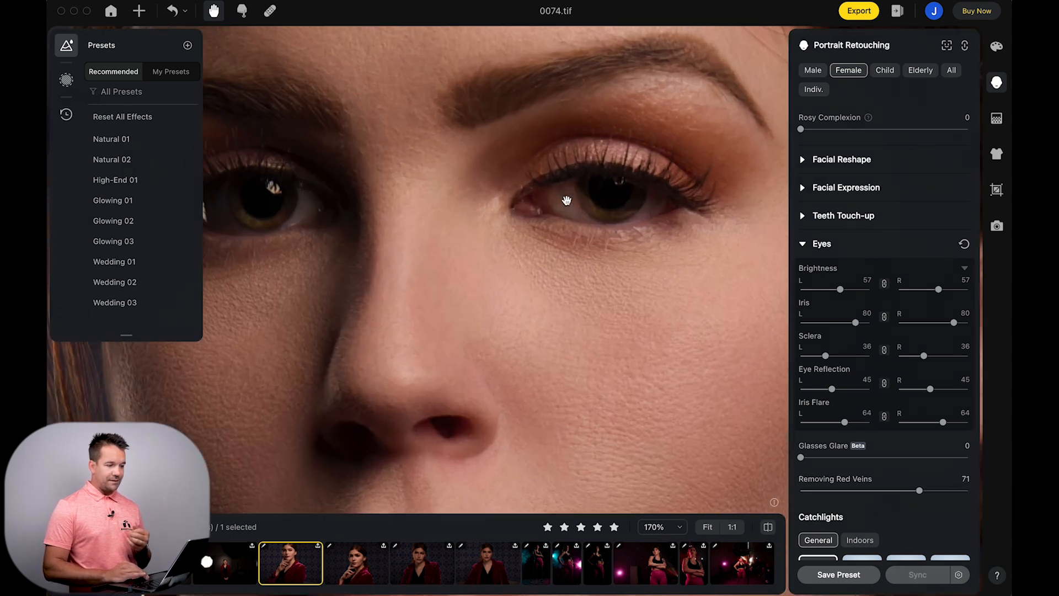
{"action": "left_click", "coordinate": [769, 534]}
{"action": "left_click", "coordinate": [769, 534]}
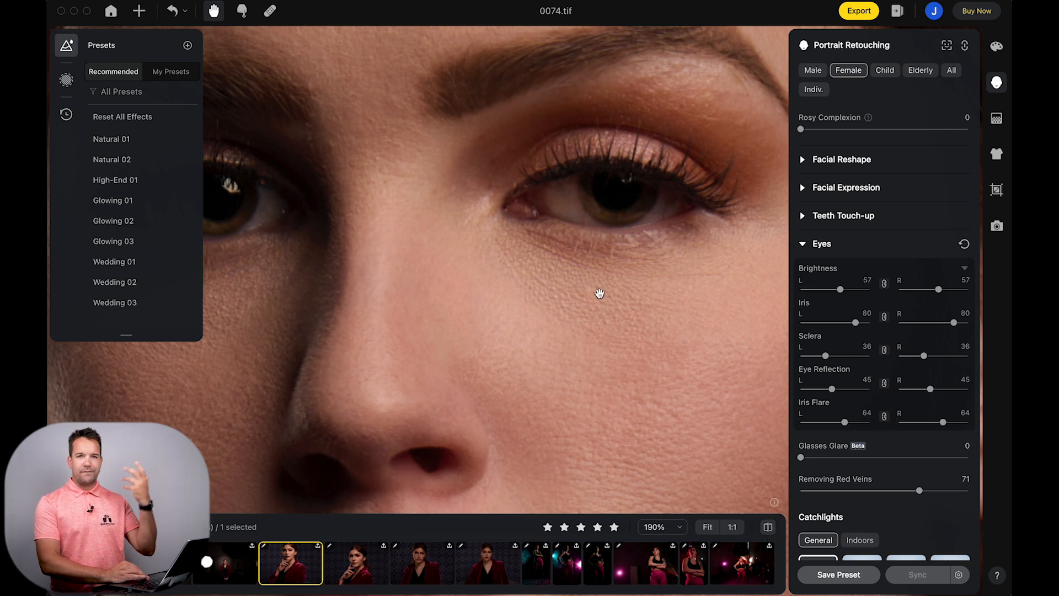
{"action": "scroll", "coordinate": [601, 319], "scroll_direction": "down", "scroll_amount": 2}
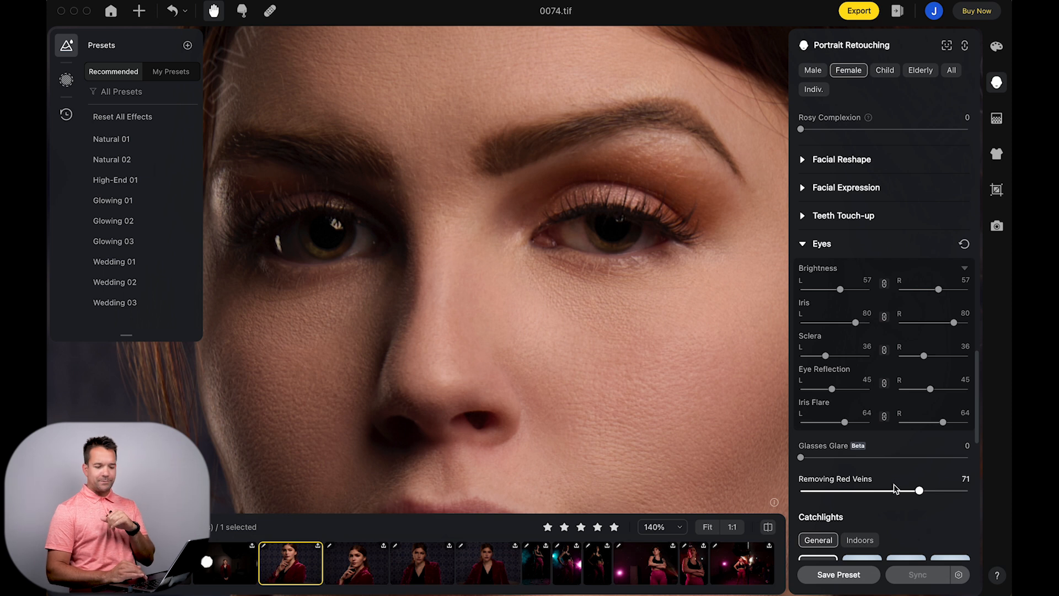
Apply the General catchlight 03 to the eyes and check it in the portrait
{"action": "scroll", "coordinate": [922, 496], "scroll_direction": "down", "scroll_amount": 4}
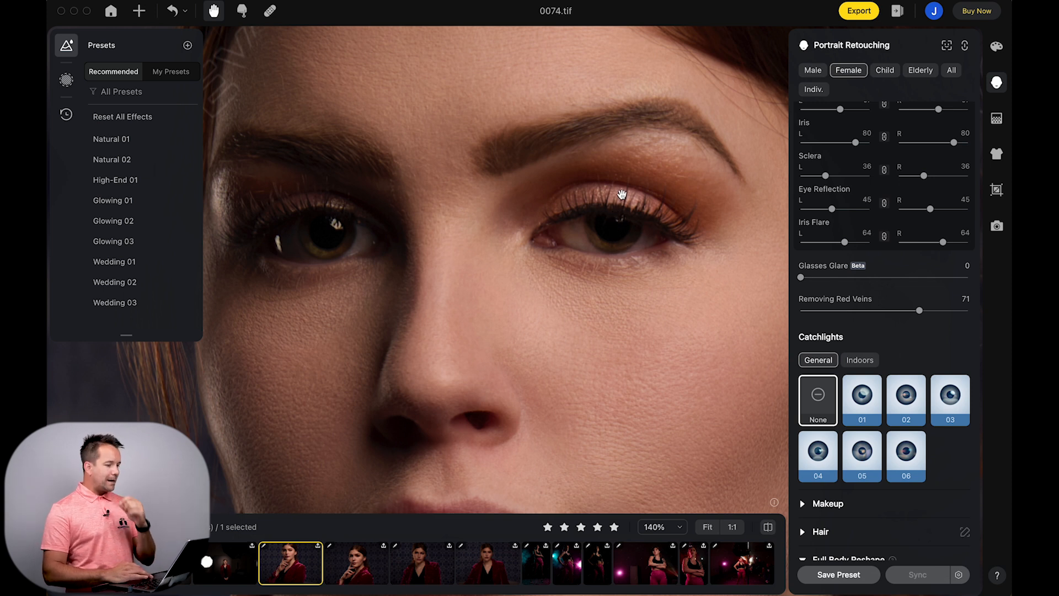
{"action": "left_click", "coordinate": [953, 397]}
{"action": "scroll", "coordinate": [693, 279], "scroll_direction": "down", "scroll_amount": 5}
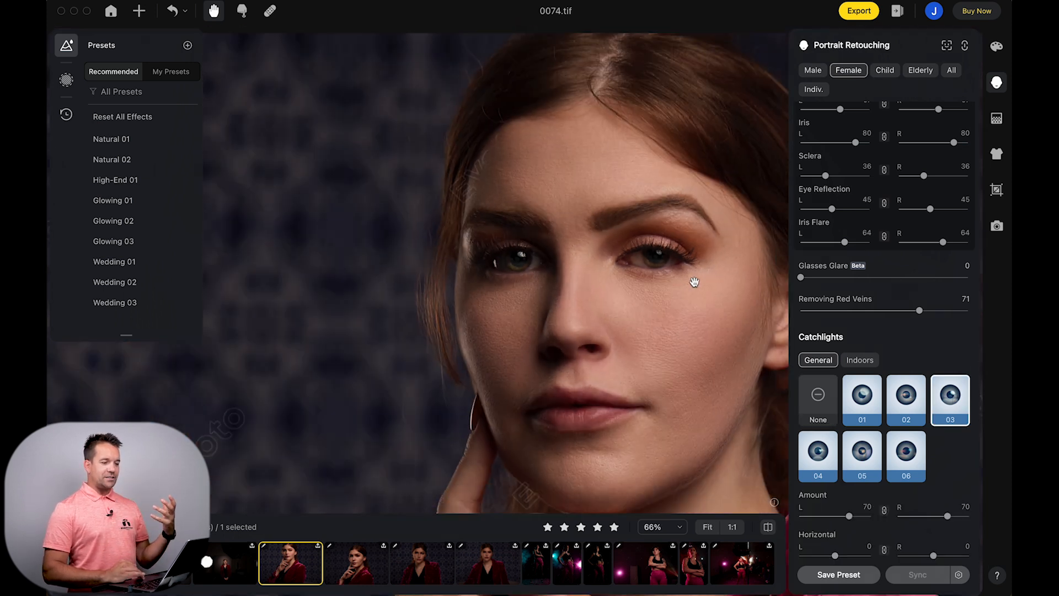
{"action": "scroll", "coordinate": [688, 302], "scroll_direction": "up", "scroll_amount": 5}
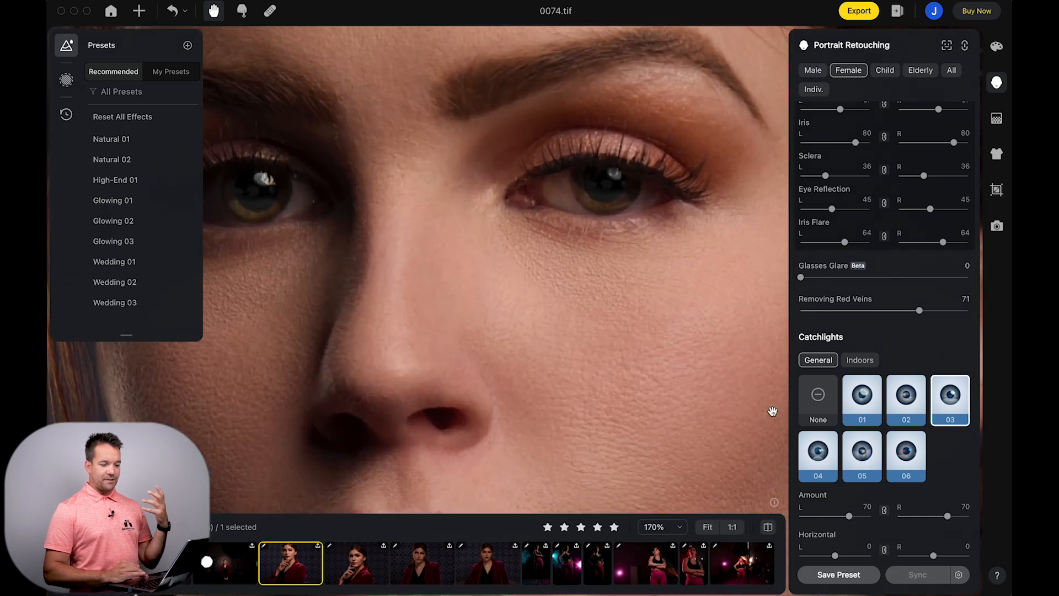
{"action": "scroll", "coordinate": [837, 479], "scroll_direction": "down", "scroll_amount": 2}
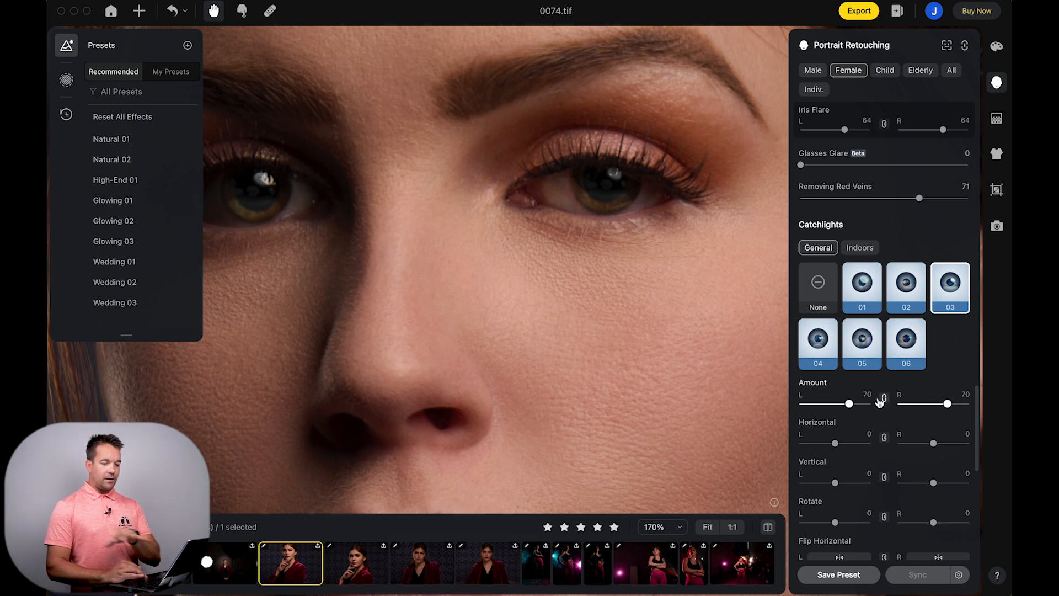
Adjust the catchlights separately, with Amount 0 for the L eye and 35 for the R eye, and set Vertical to 5 for both
{"action": "left_click_drag", "start_coordinate": [849, 404], "coordinate": [678, 402]}
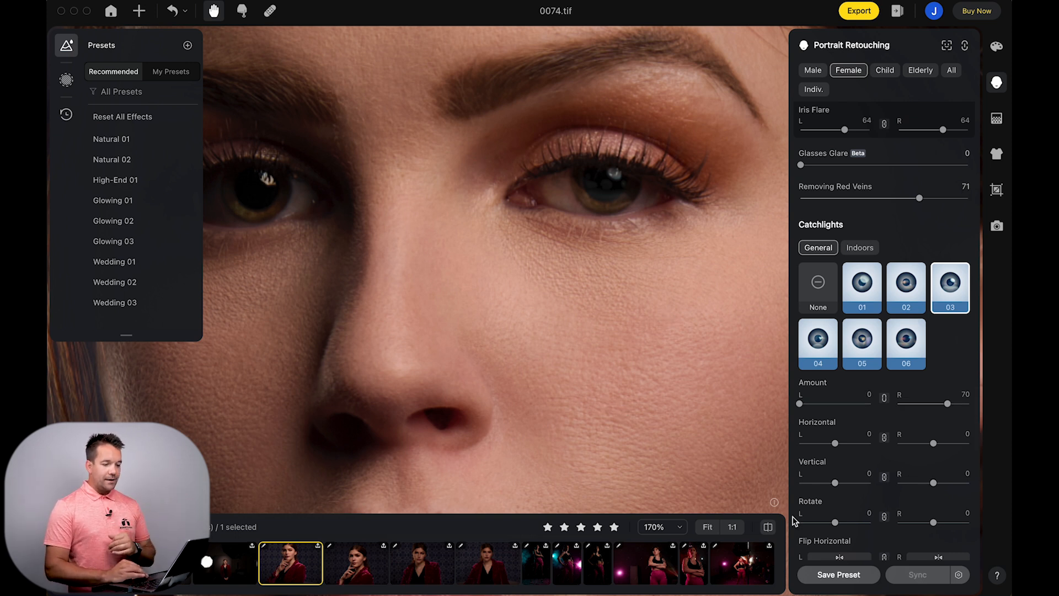
{"action": "mouse_move", "coordinate": [835, 443]}
{"action": "left_mouse_down"}
{"action": "mouse_move", "coordinate": [825, 440]}
{"action": "mouse_move", "coordinate": [835, 444]}
{"action": "left_mouse_up"}
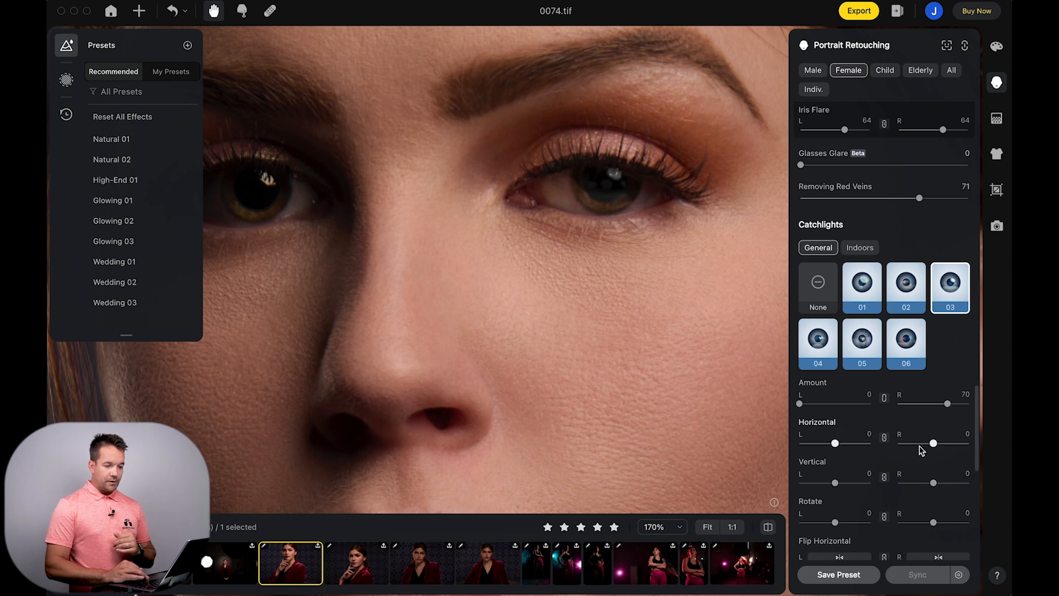
{"action": "mouse_move", "coordinate": [933, 482]}
{"action": "left_mouse_down"}
{"action": "mouse_move", "coordinate": [922, 481]}
{"action": "mouse_move", "coordinate": [935, 483]}
{"action": "left_mouse_up"}
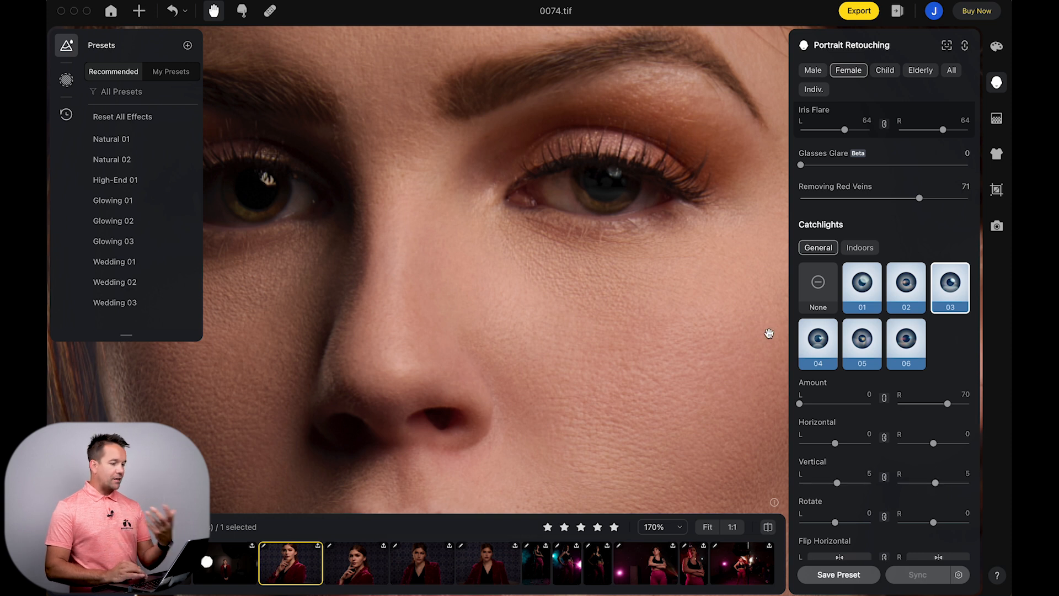
{"action": "left_click_drag", "start_coordinate": [949, 407], "coordinate": [922, 405]}
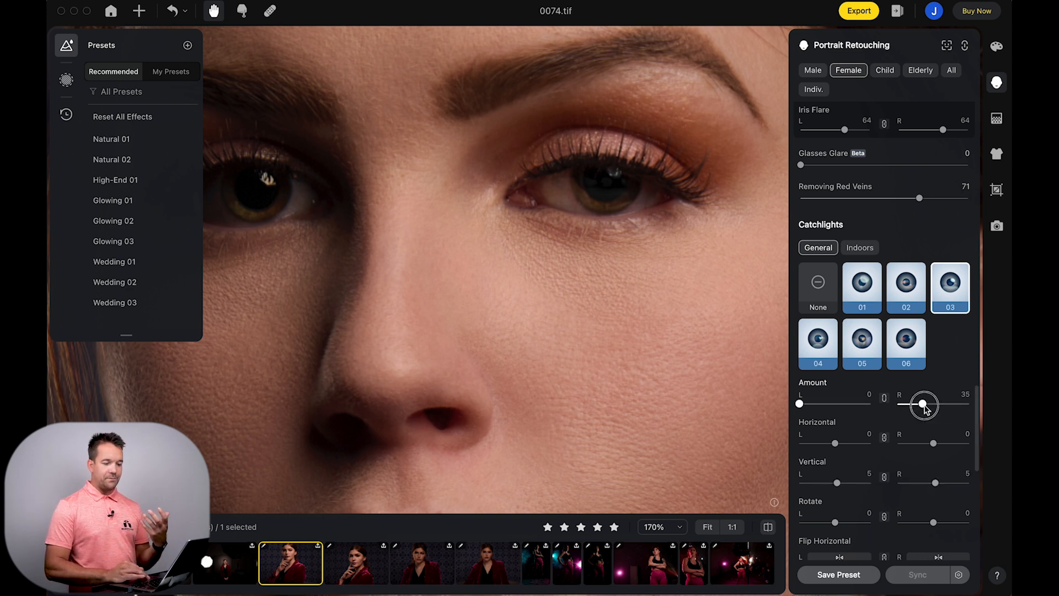
{"action": "scroll", "coordinate": [721, 335], "scroll_direction": "down", "scroll_amount": 3}
{"action": "scroll", "coordinate": [722, 337], "scroll_direction": "down", "scroll_amount": 3}
{"action": "left_click_drag", "start_coordinate": [721, 337], "coordinate": [618, 311]}
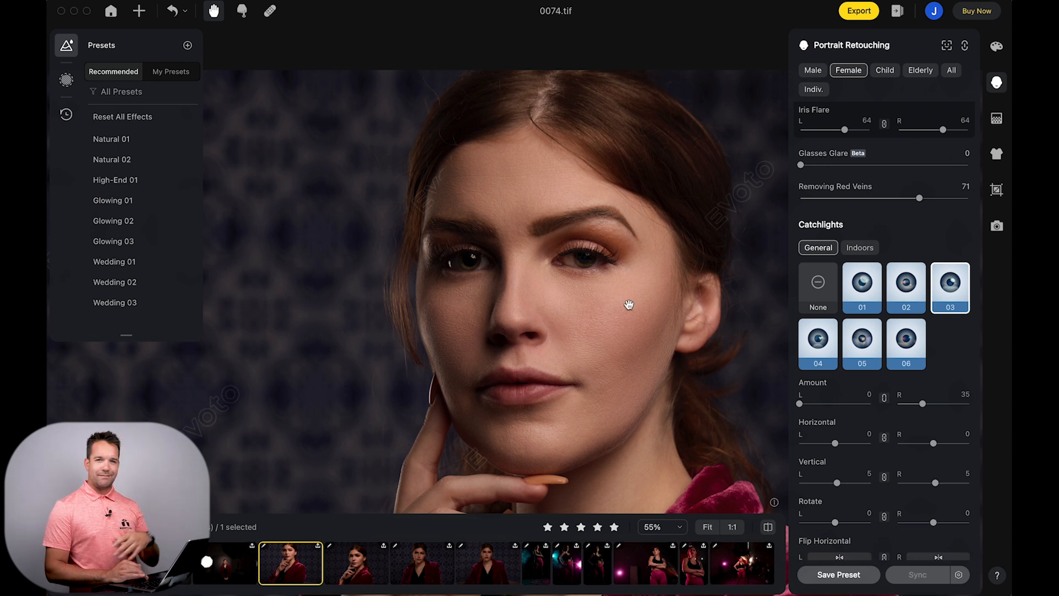
{"action": "scroll", "coordinate": [603, 317], "scroll_direction": "down", "scroll_amount": 3}
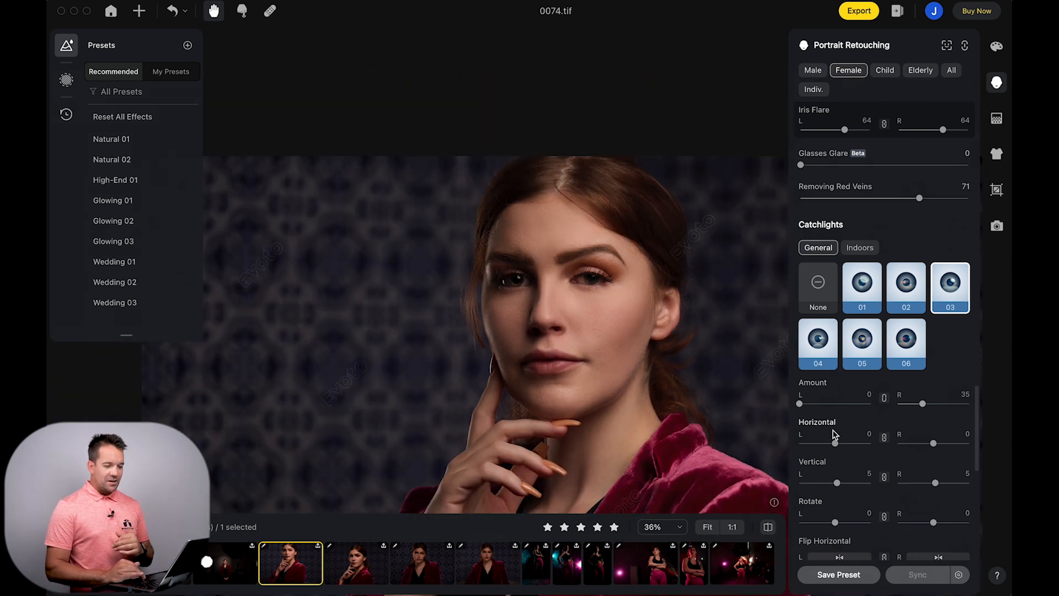
Expand the Hair settings and look over the Makeup options, leaving only the Hair settings expanded
{"action": "scroll", "coordinate": [805, 396], "scroll_direction": "down", "scroll_amount": 4}
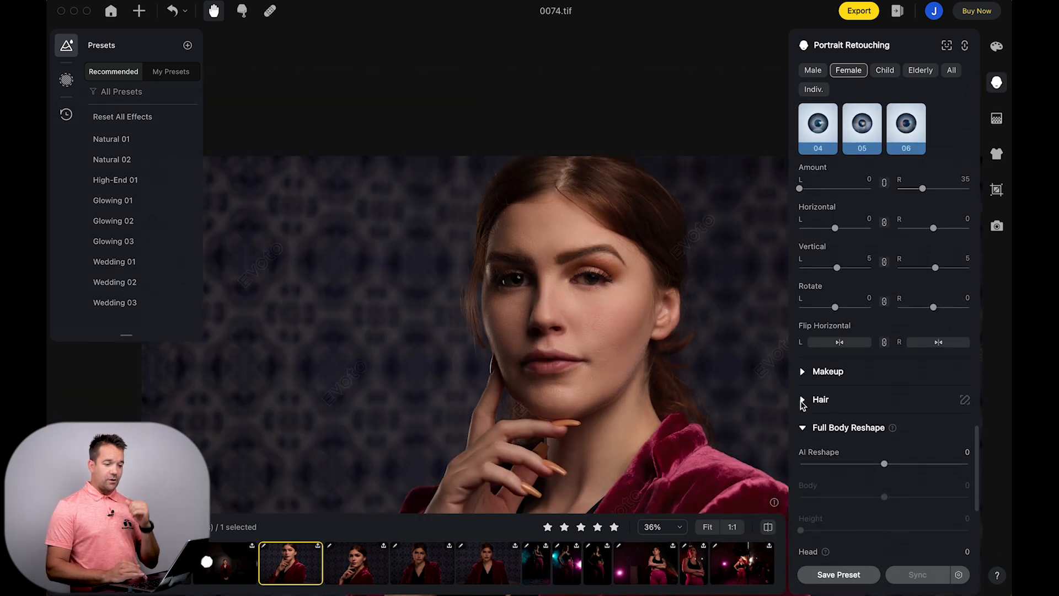
{"action": "left_click", "coordinate": [803, 401]}
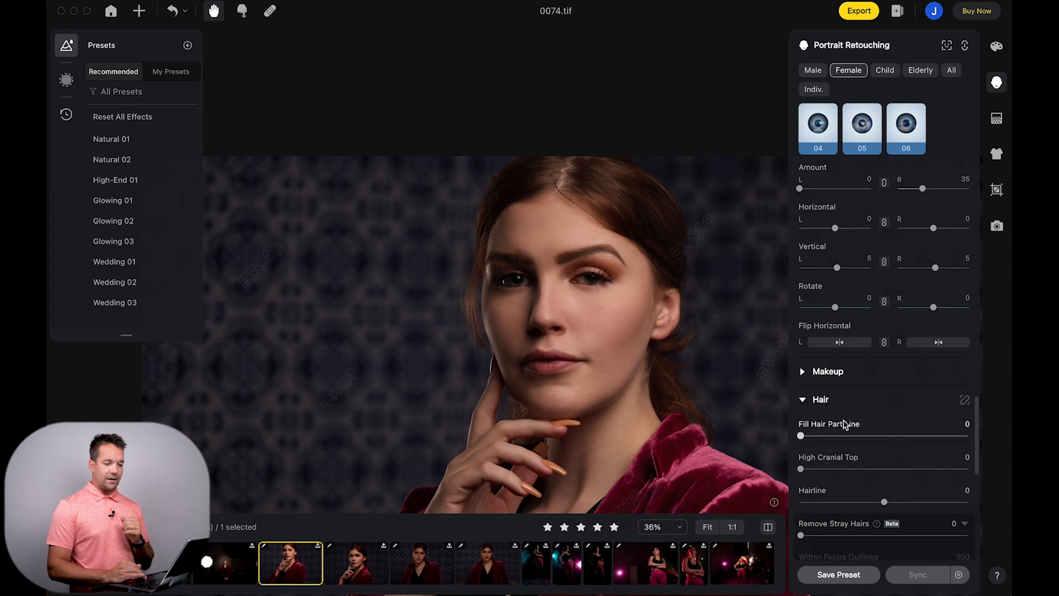
{"action": "left_click", "coordinate": [805, 373]}
{"action": "scroll", "coordinate": [900, 426], "scroll_direction": "down", "scroll_amount": 5}
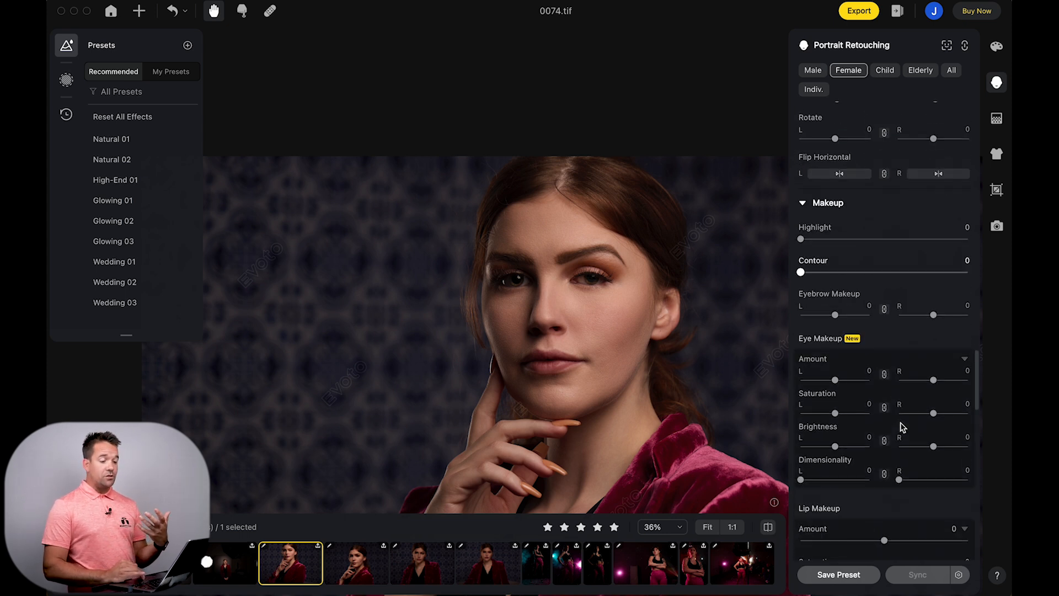
{"action": "scroll", "coordinate": [901, 425], "scroll_direction": "up", "scroll_amount": 2}
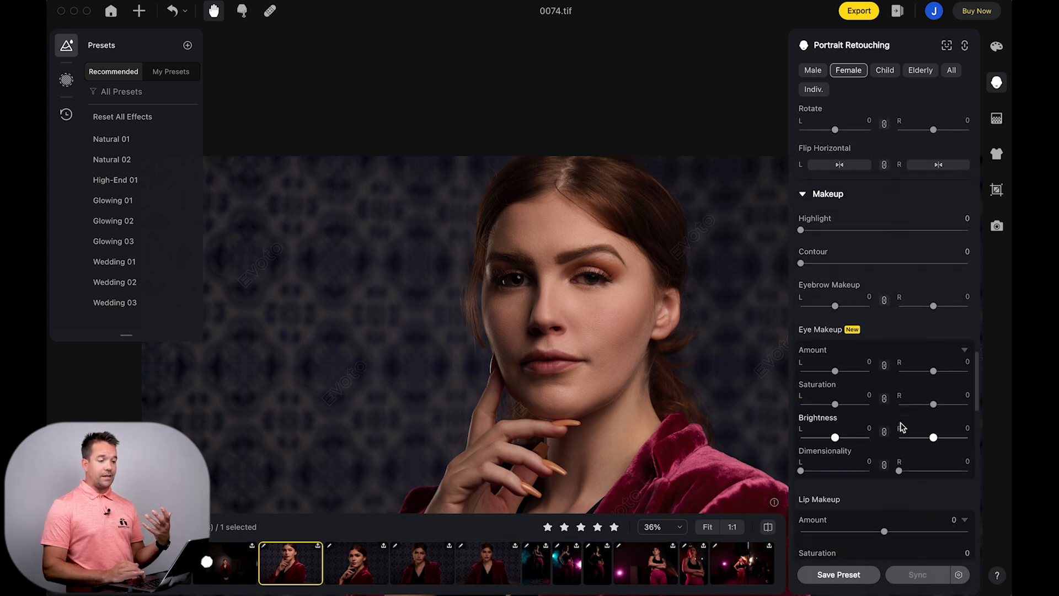
{"action": "left_click", "coordinate": [803, 194]}
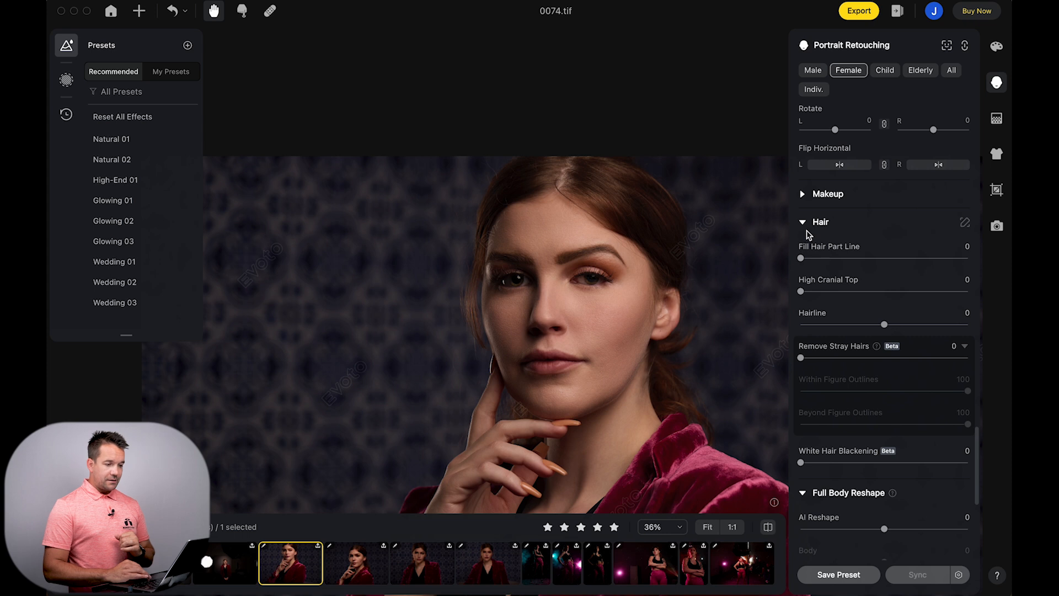
Thicken the hair parting by setting Fill Hair Part Line to 55, and set Hairline to -4
{"action": "left_click_drag", "start_coordinate": [643, 243], "coordinate": [644, 312]}
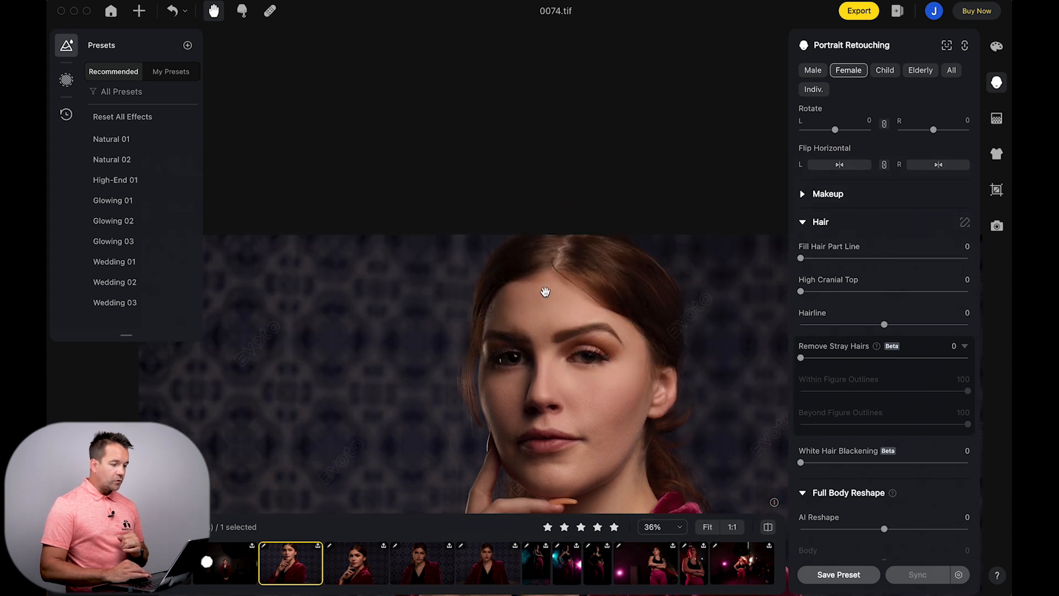
{"action": "scroll", "coordinate": [539, 246], "scroll_direction": "up", "scroll_amount": 5}
{"action": "left_click_drag", "start_coordinate": [607, 275], "coordinate": [568, 318]}
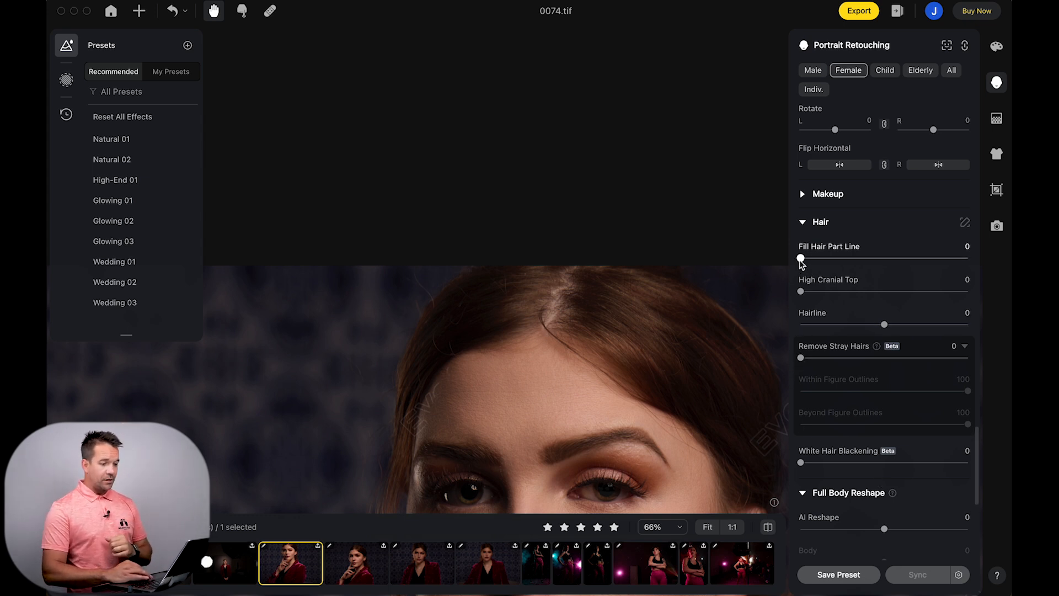
{"action": "left_click_drag", "start_coordinate": [806, 258], "coordinate": [999, 267]}
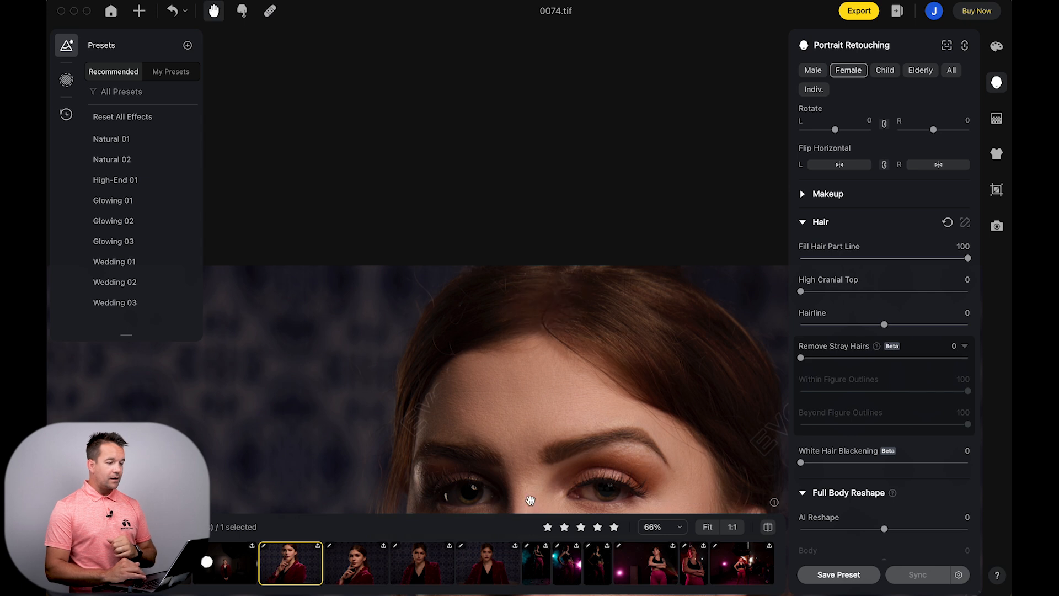
{"action": "left_click_drag", "start_coordinate": [968, 258], "coordinate": [893, 263]}
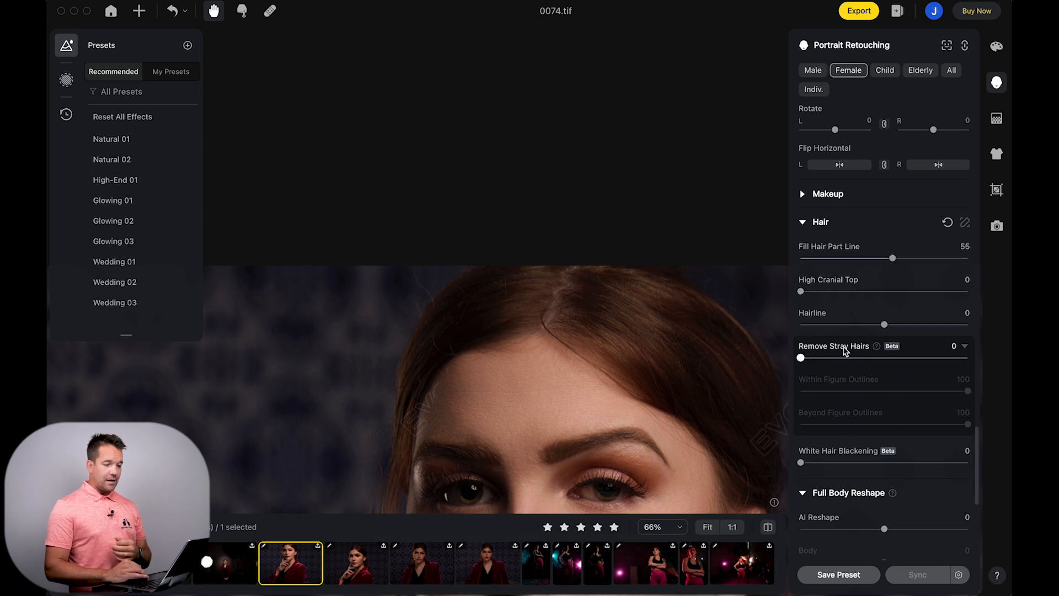
{"action": "mouse_move", "coordinate": [884, 324]}
{"action": "left_mouse_down"}
{"action": "mouse_move", "coordinate": [910, 325]}
{"action": "mouse_move", "coordinate": [837, 330]}
{"action": "mouse_move", "coordinate": [879, 328]}
{"action": "left_mouse_up"}
Clean up flyaway hair by setting Remove Stray Hairs to 100
{"action": "mouse_move", "coordinate": [878, 345]}
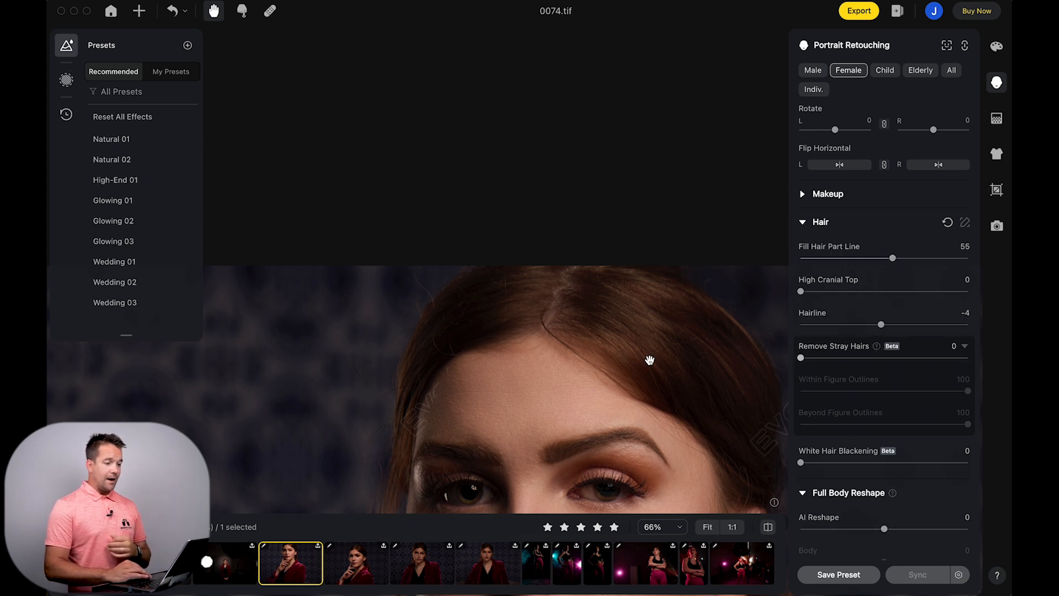
{"action": "scroll", "coordinate": [649, 359], "scroll_direction": "down", "scroll_amount": 4}
{"action": "left_click", "coordinate": [801, 358]}
{"action": "left_click_drag", "start_coordinate": [801, 358], "coordinate": [968, 357]}
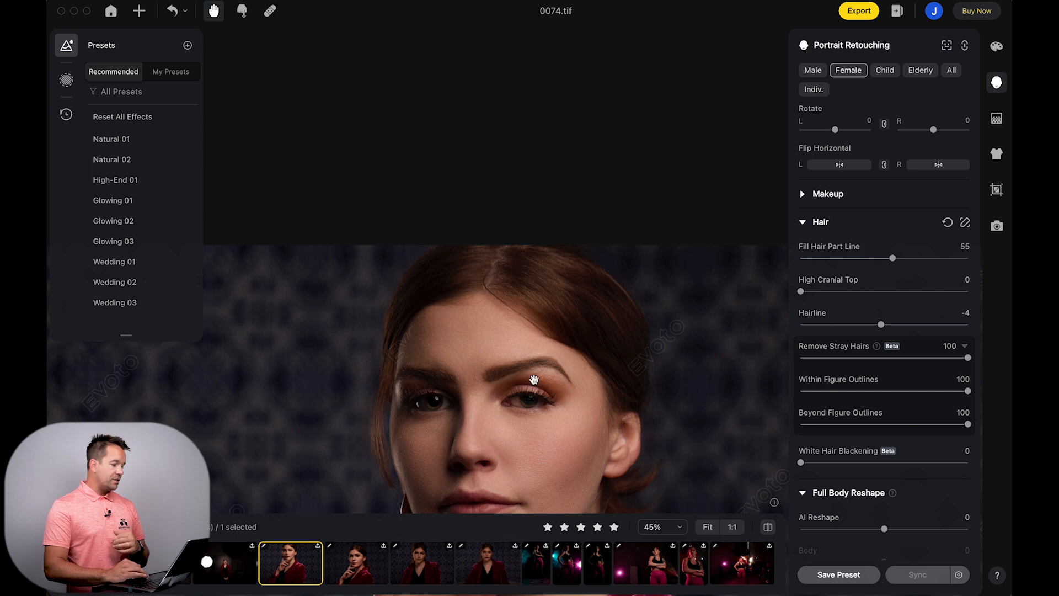
{"action": "scroll", "coordinate": [528, 412], "scroll_direction": "down", "scroll_amount": 3}
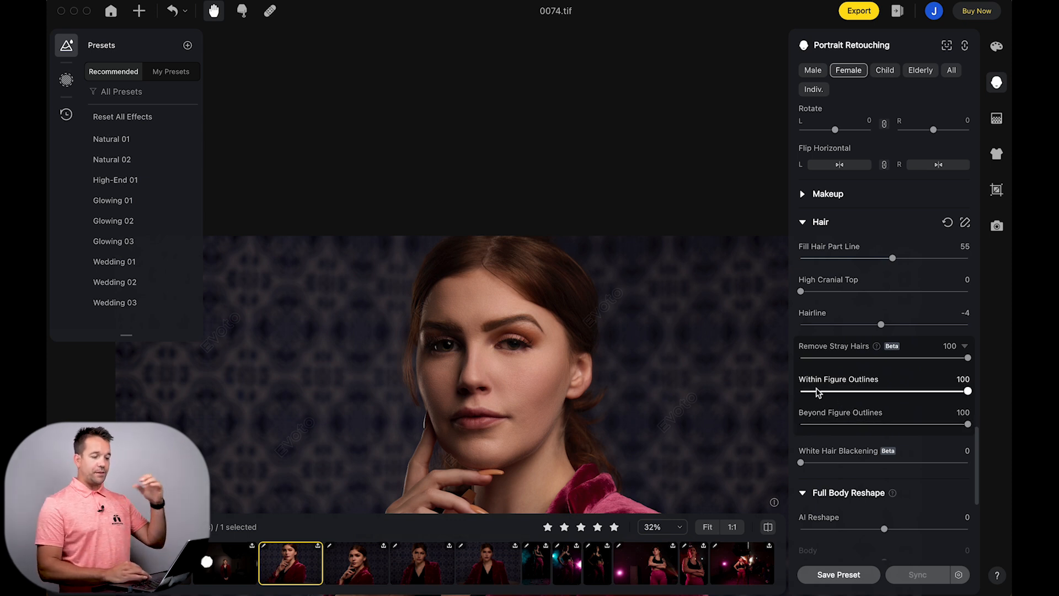
Compare the retouched hair with the original up close
{"action": "scroll", "coordinate": [521, 310], "scroll_direction": "up", "scroll_amount": 5}
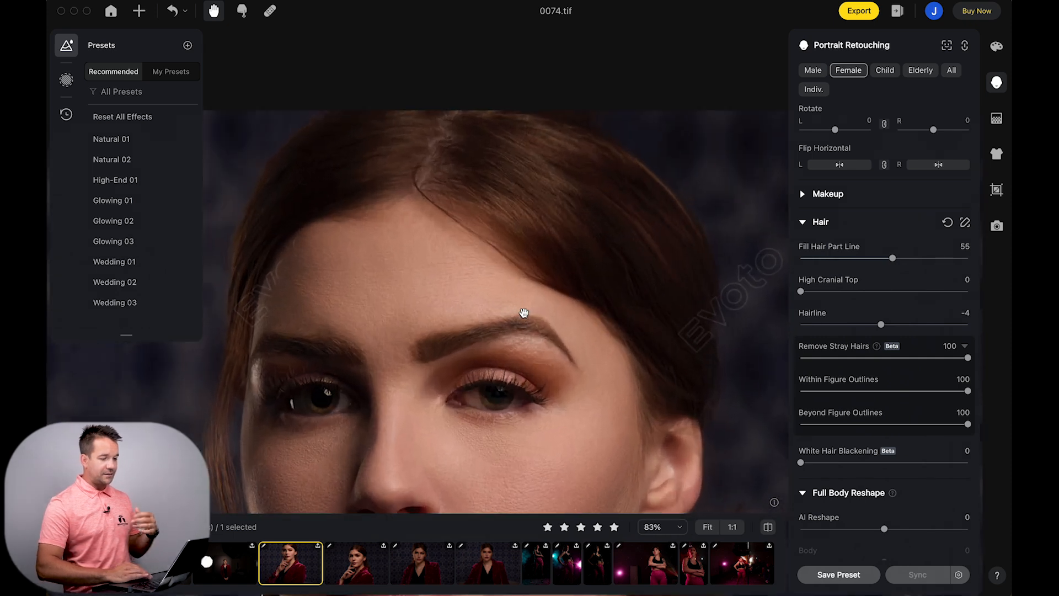
{"action": "left_click", "coordinate": [767, 527]}
{"action": "left_click", "coordinate": [768, 527]}
{"action": "left_click", "coordinate": [768, 527]}
{"action": "scroll", "coordinate": [590, 352], "scroll_direction": "down", "scroll_amount": 5}
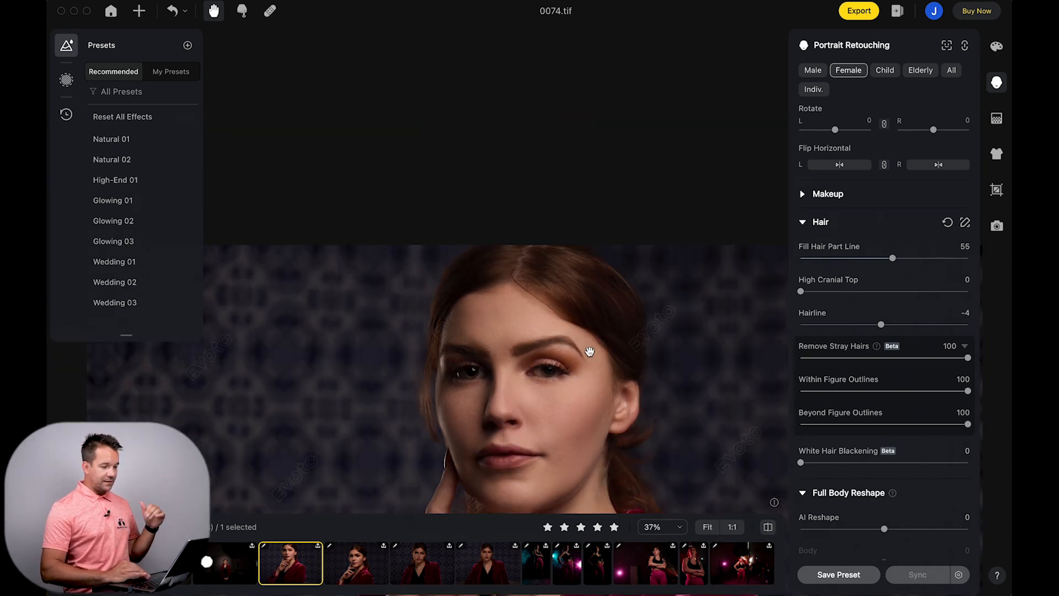
Look over the Full Body Reshape settings and switch to Color Adjustments
{"action": "scroll", "coordinate": [886, 433], "scroll_direction": "down", "scroll_amount": 8}
{"action": "scroll", "coordinate": [885, 434], "scroll_direction": "down", "scroll_amount": 1}
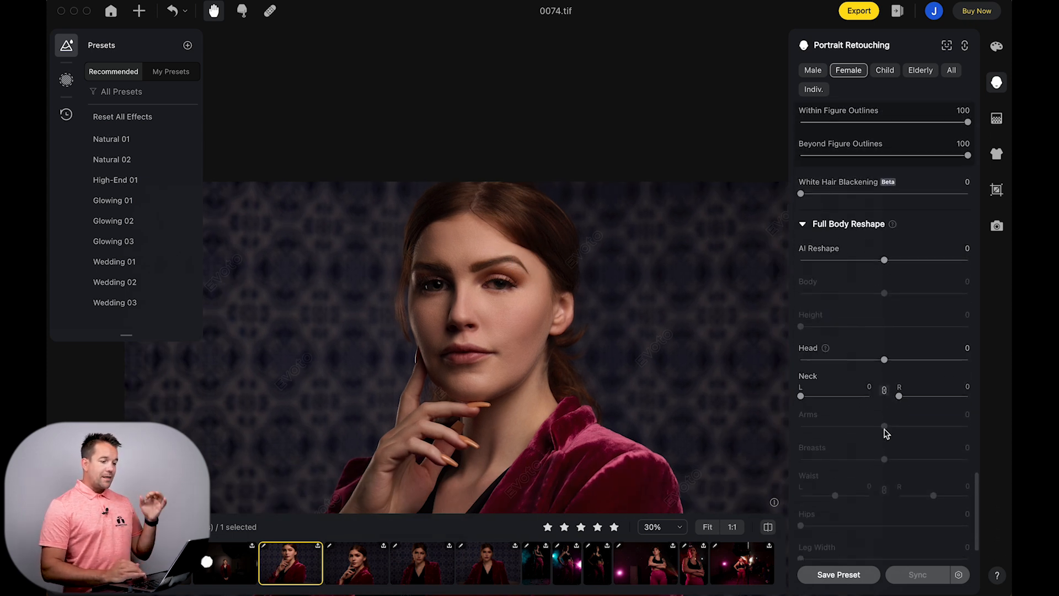
{"action": "left_click", "coordinate": [996, 47]}
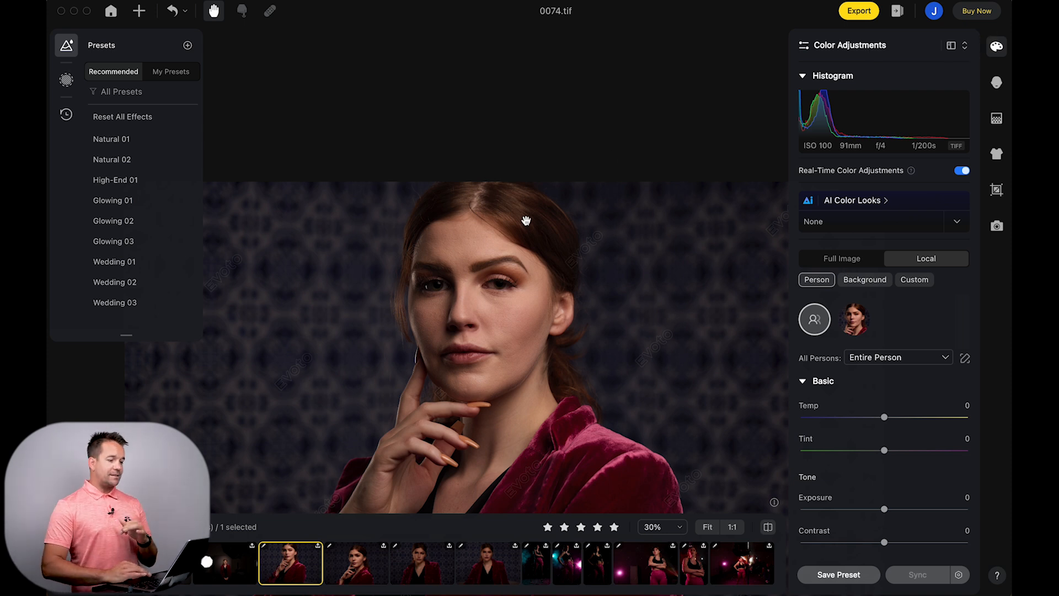
{"action": "scroll", "coordinate": [430, 291], "scroll_direction": "down", "scroll_amount": 4}
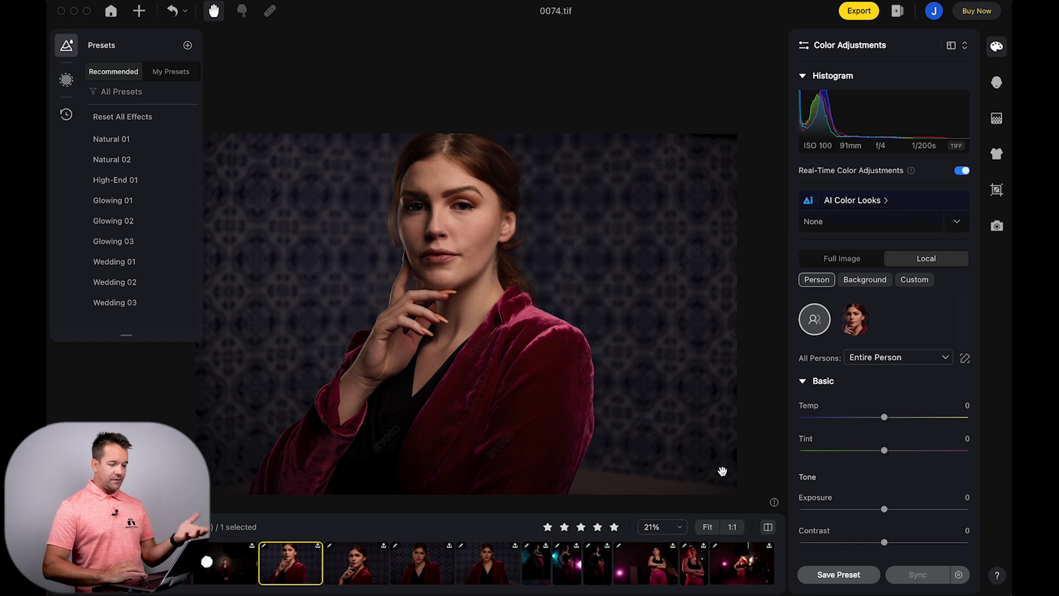
{"action": "scroll", "coordinate": [455, 201], "scroll_direction": "up", "scroll_amount": 10}
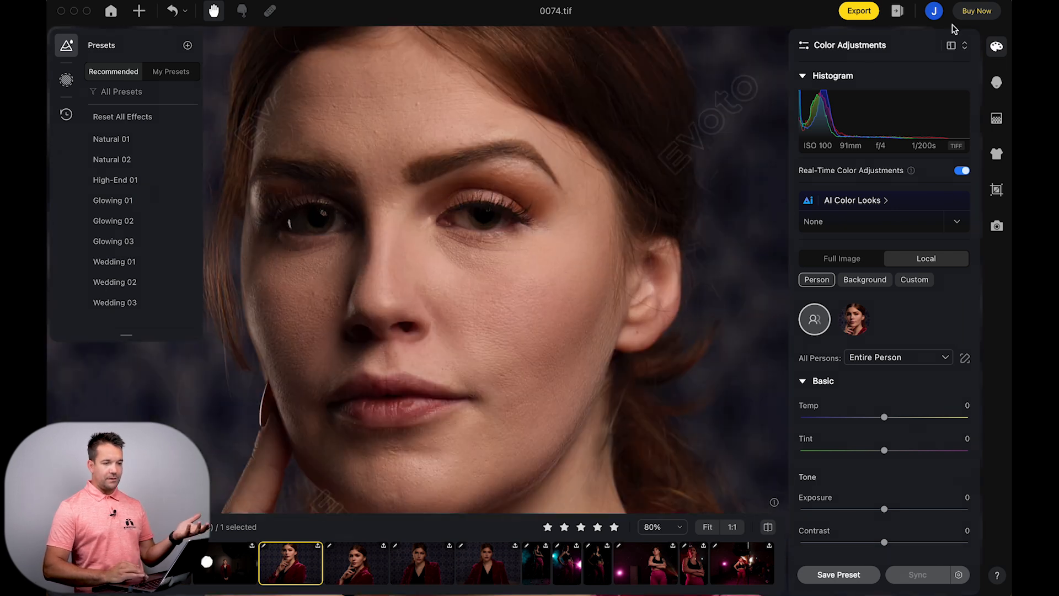
{"action": "left_click", "coordinate": [997, 83]}
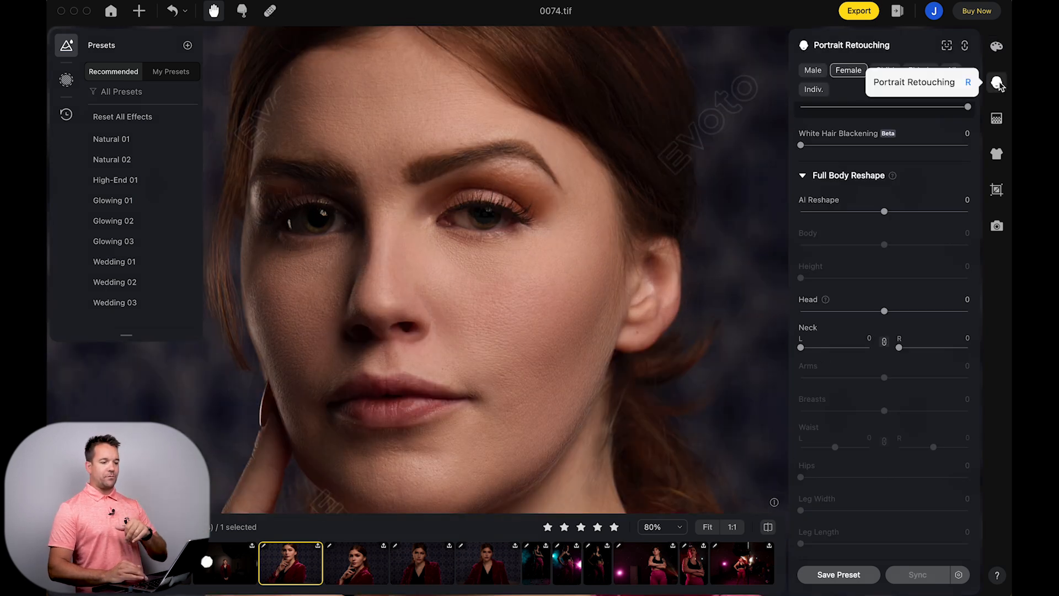
{"action": "left_click", "coordinate": [996, 47]}
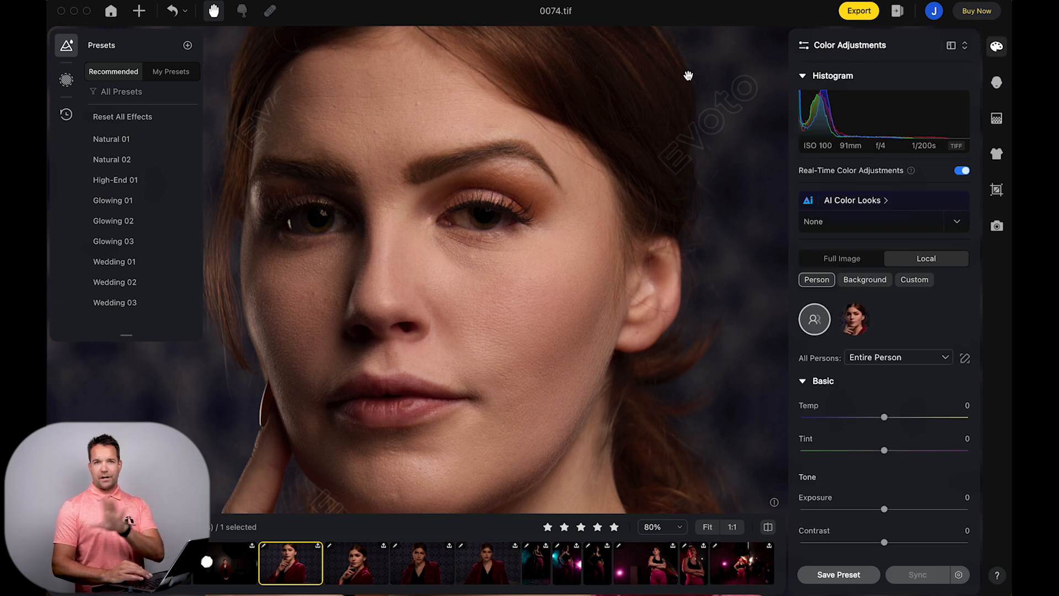
Brighten only the background with local color adjustments, setting Brightness to 45 and Exposure to 0.4
{"action": "scroll", "coordinate": [565, 298], "scroll_direction": "down", "scroll_amount": 5}
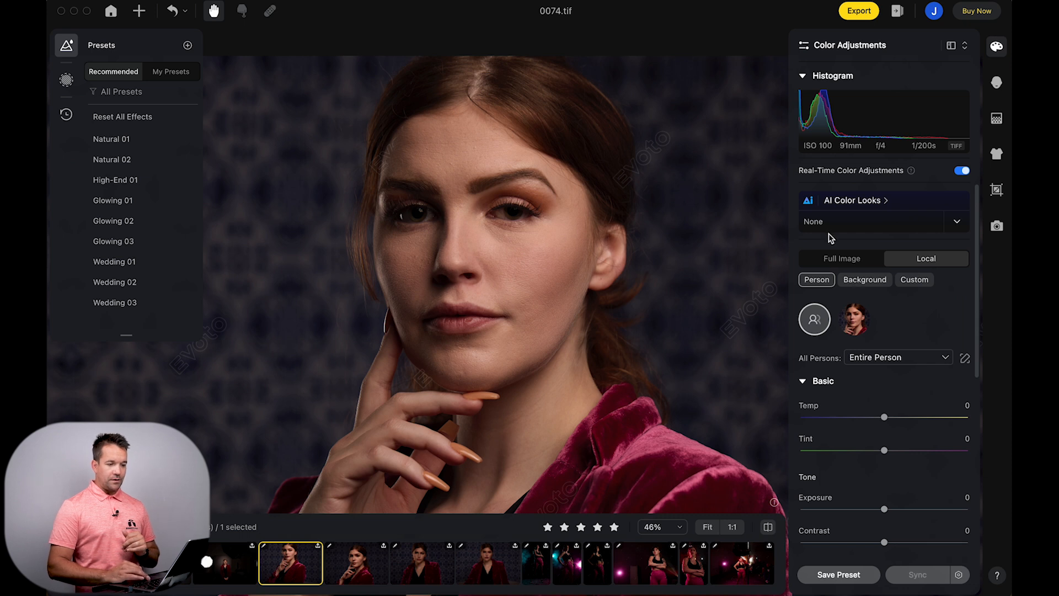
{"action": "left_click", "coordinate": [860, 282]}
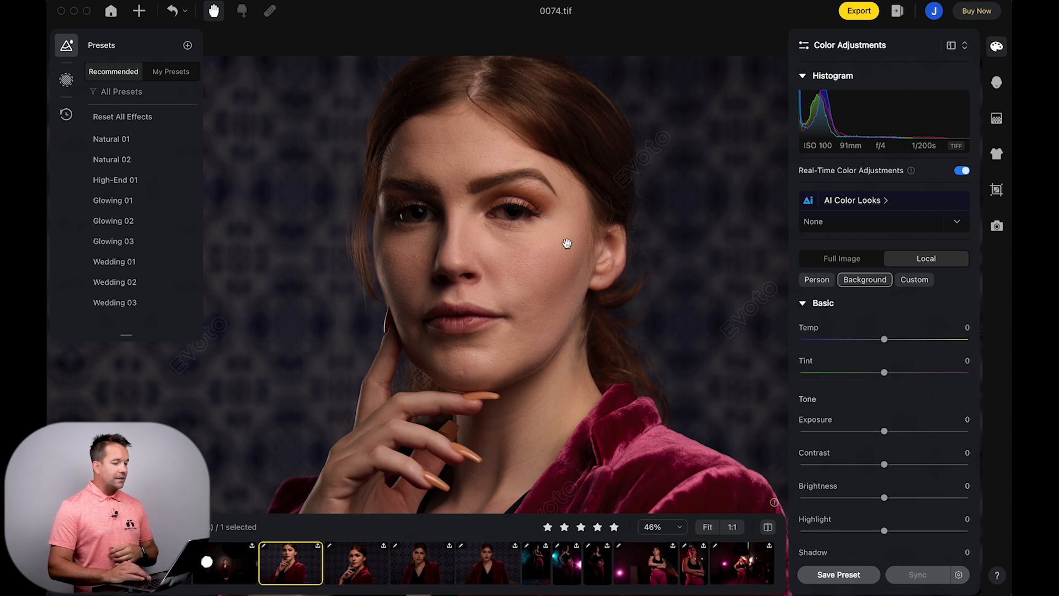
{"action": "scroll", "coordinate": [635, 227], "scroll_direction": "down", "scroll_amount": 5}
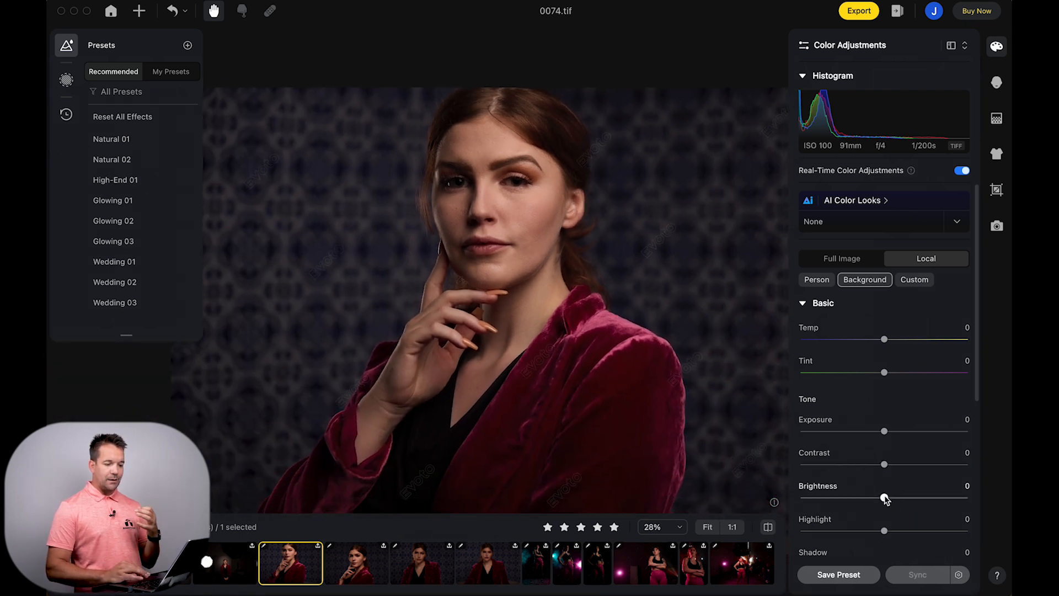
{"action": "left_click_drag", "start_coordinate": [884, 498], "coordinate": [921, 502]}
{"action": "left_click_drag", "start_coordinate": [884, 432], "coordinate": [890, 432]}
Try a warmer background Temp, reset it to 0, and return to the Portrait Retouching settings
{"action": "left_click_drag", "start_coordinate": [885, 341], "coordinate": [908, 343]}
{"action": "double_click", "coordinate": [907, 340]}
{"action": "scroll", "coordinate": [661, 319], "scroll_direction": "down", "scroll_amount": 3}
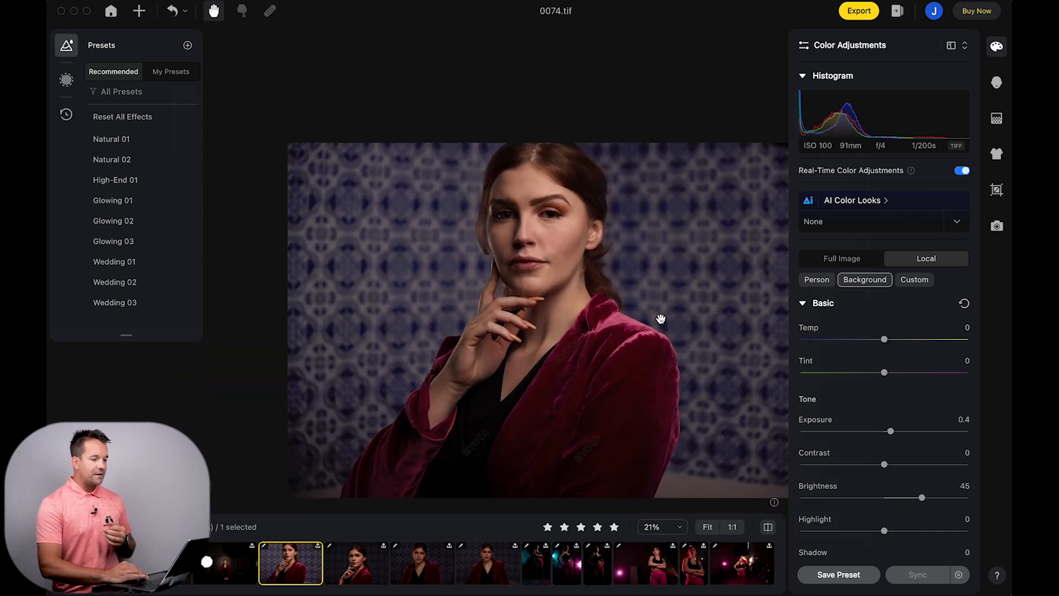
{"action": "scroll", "coordinate": [661, 319], "scroll_direction": "up", "scroll_amount": 1}
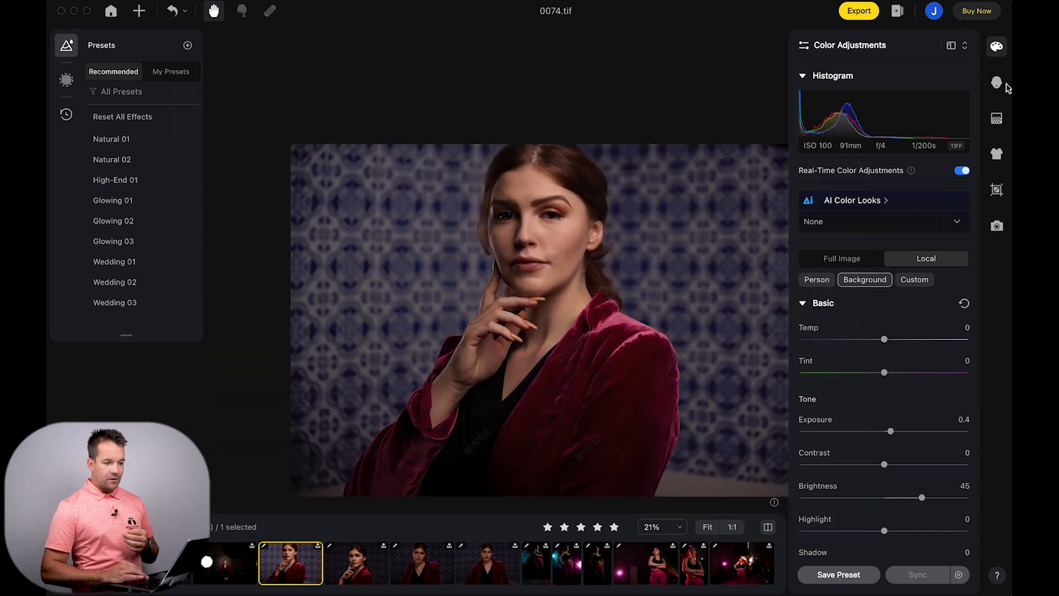
{"action": "left_click", "coordinate": [997, 83]}
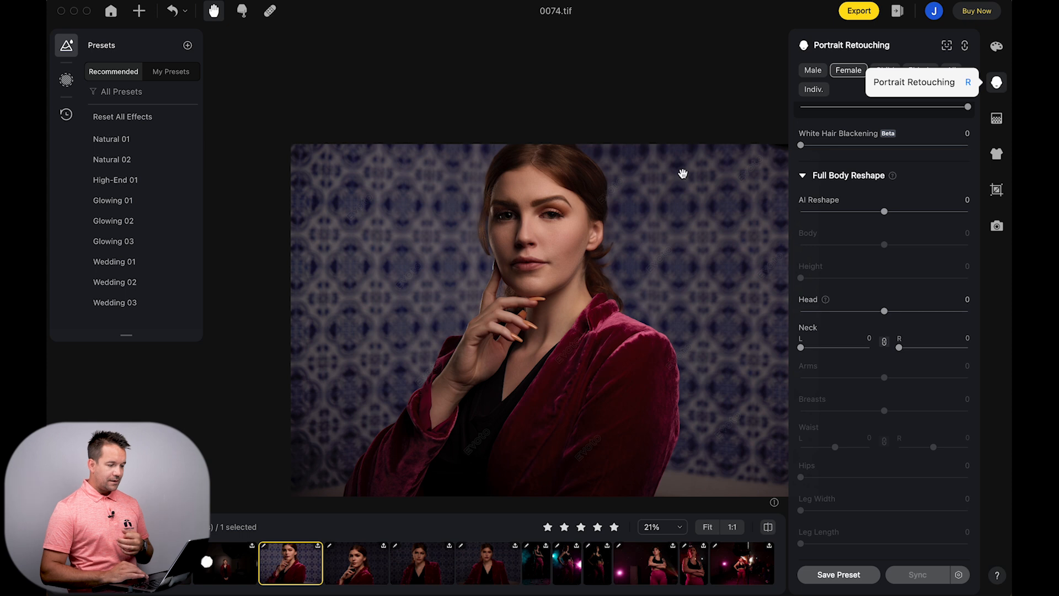